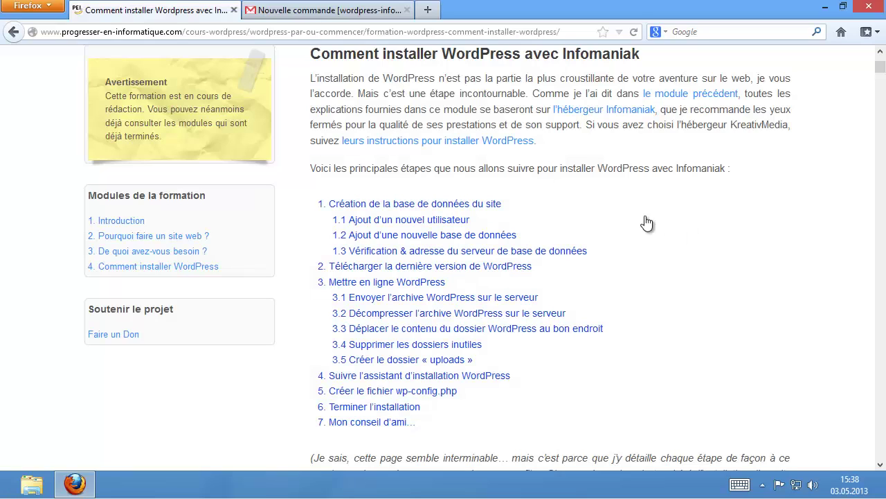
Load admin.infomaniak.com in a new Firefox tab to reach the console login page.
{"action": "left_click", "coordinate": [427, 11]}
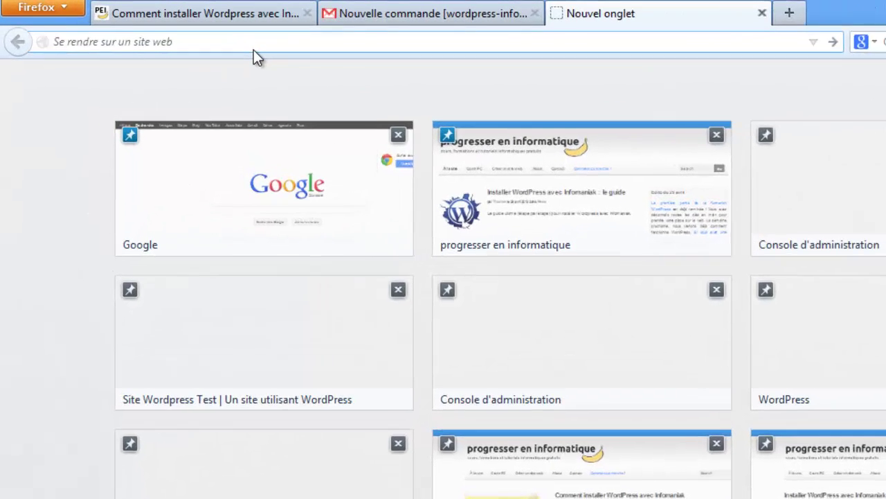
{"action": "type", "text": "admin.infomaniak.com"}
{"action": "key", "text": "Return"}
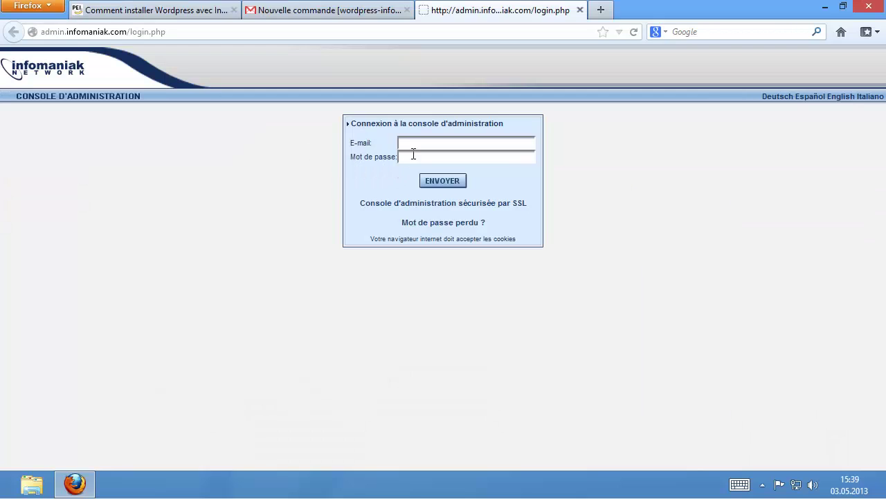
Copy the login e-mail address from the Gmail order message into the console's E-mail field.
{"action": "left_click", "coordinate": [340, 10]}
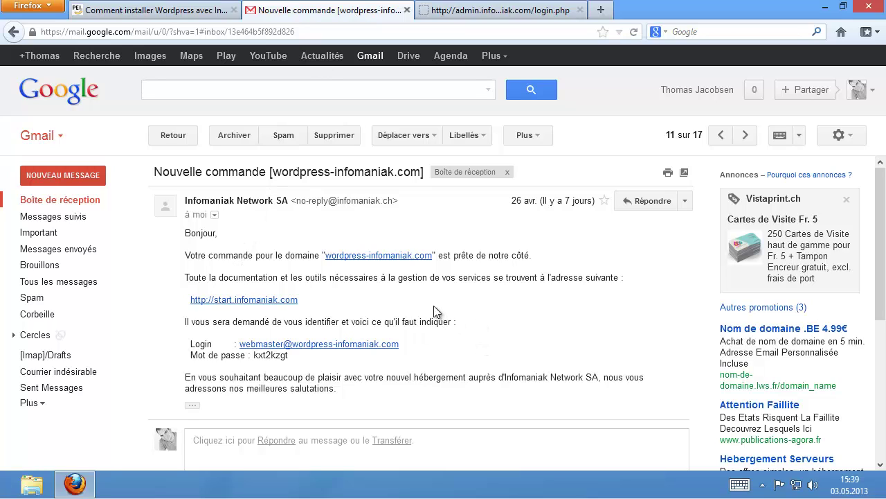
{"action": "left_click_drag", "start_coordinate": [400, 346], "coordinate": [243, 353]}
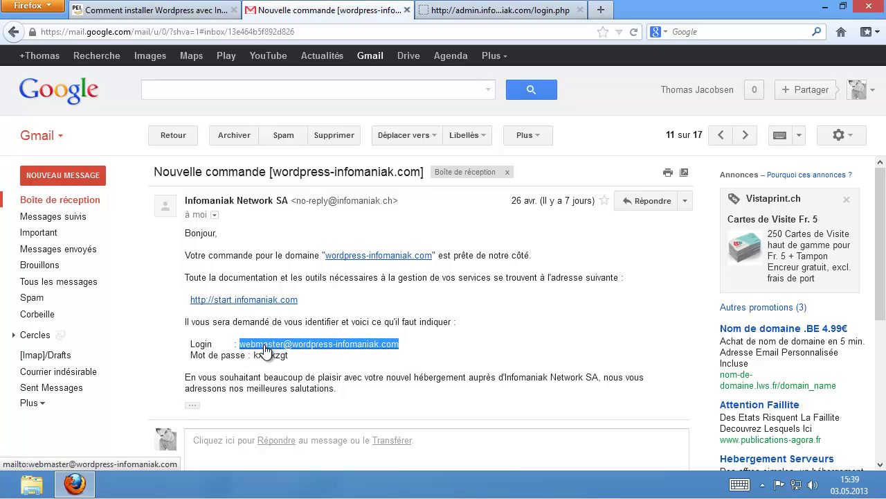
{"action": "right_click", "coordinate": [265, 346]}
{"action": "left_click", "coordinate": [288, 376]}
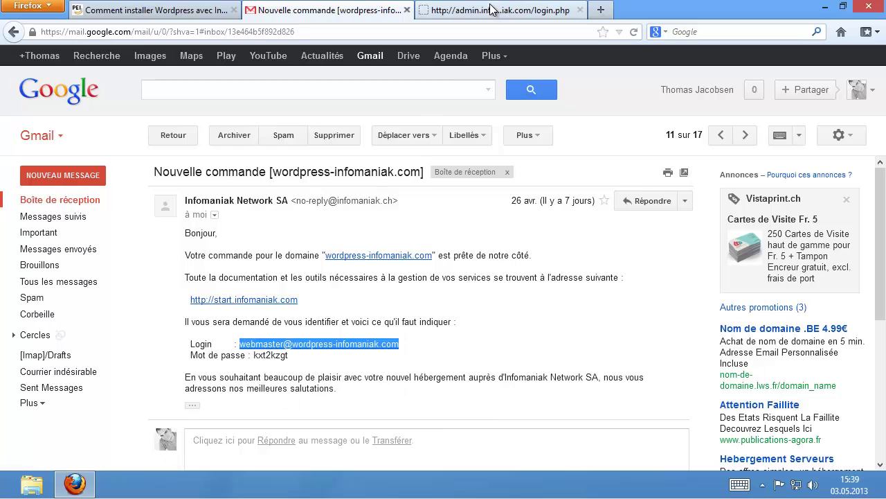
{"action": "left_click", "coordinate": [499, 10]}
{"action": "right_click", "coordinate": [398, 143]}
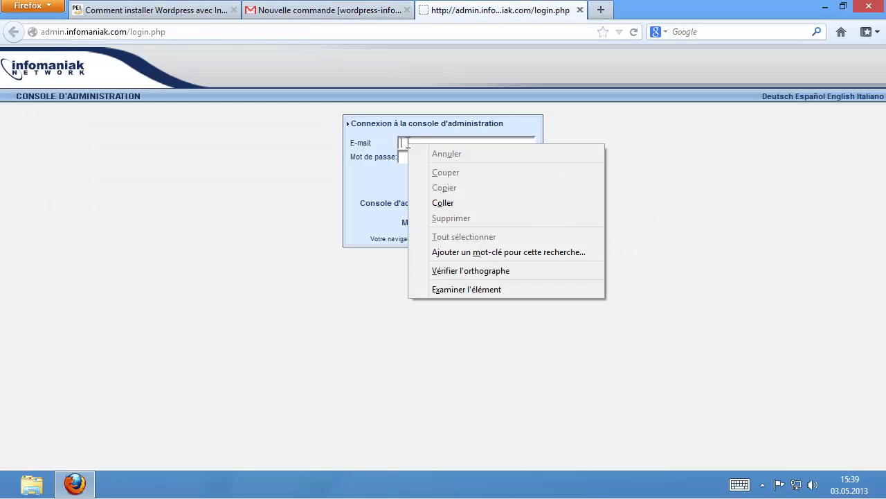
{"action": "left_click", "coordinate": [432, 203]}
Copy the account password from the order message into the Mot de passe field and log in.
{"action": "left_click", "coordinate": [365, 12]}
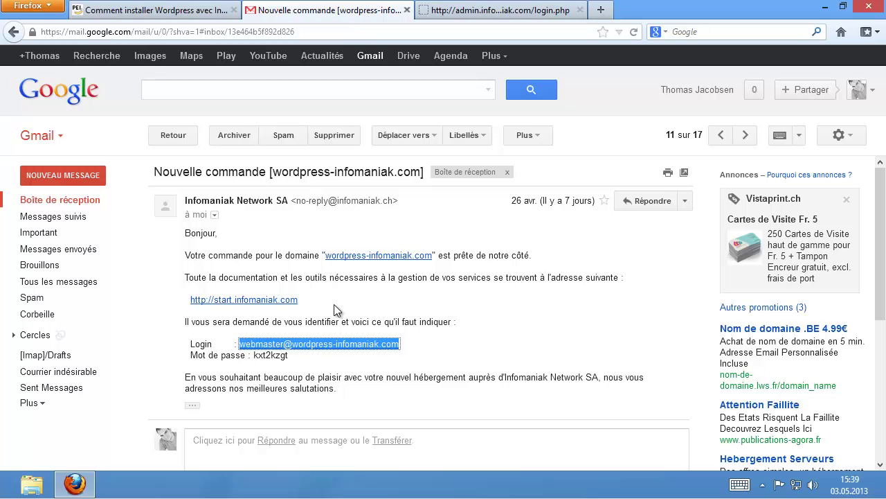
{"action": "left_click", "coordinate": [285, 360]}
{"action": "mouse_move", "coordinate": [285, 362]}
{"action": "left_mouse_down"}
{"action": "mouse_move", "coordinate": [251, 361]}
{"action": "mouse_move", "coordinate": [287, 360]}
{"action": "left_mouse_up"}
{"action": "left_click", "coordinate": [255, 360]}
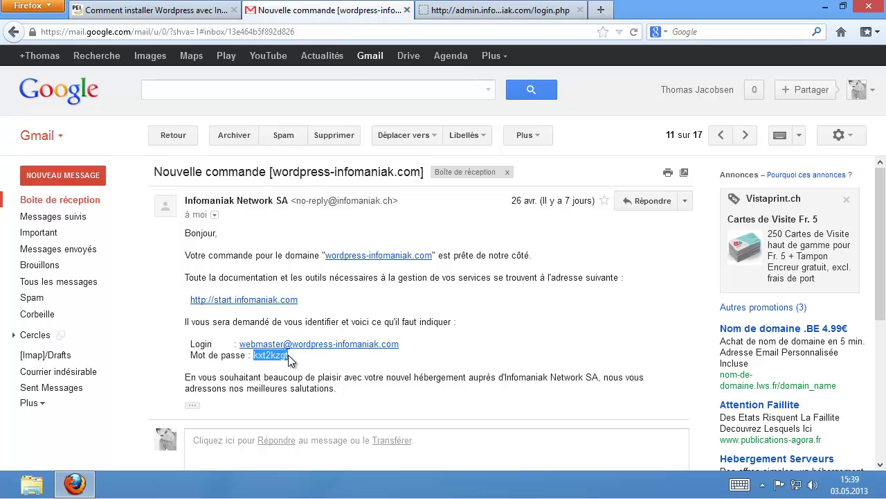
{"action": "right_click", "coordinate": [286, 359]}
{"action": "left_click", "coordinate": [319, 367]}
{"action": "left_click", "coordinate": [499, 11]}
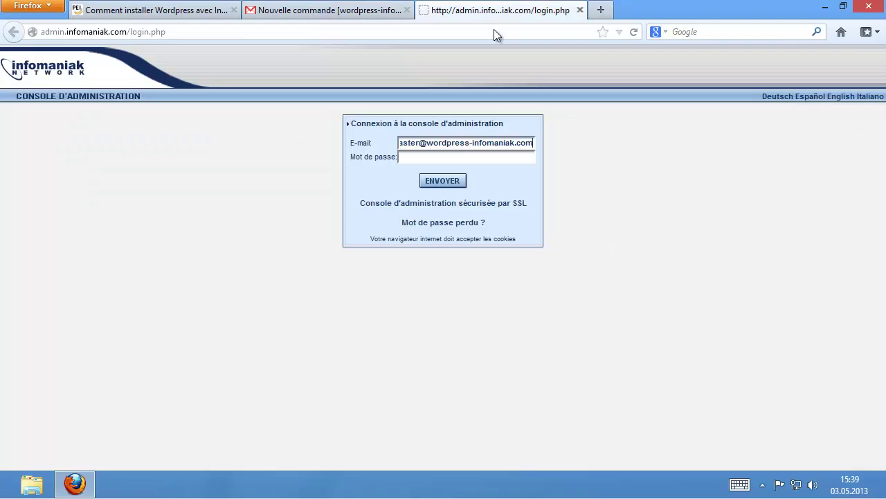
{"action": "right_click", "coordinate": [444, 161]}
{"action": "left_click", "coordinate": [477, 220]}
{"action": "left_click", "coordinate": [448, 184]}
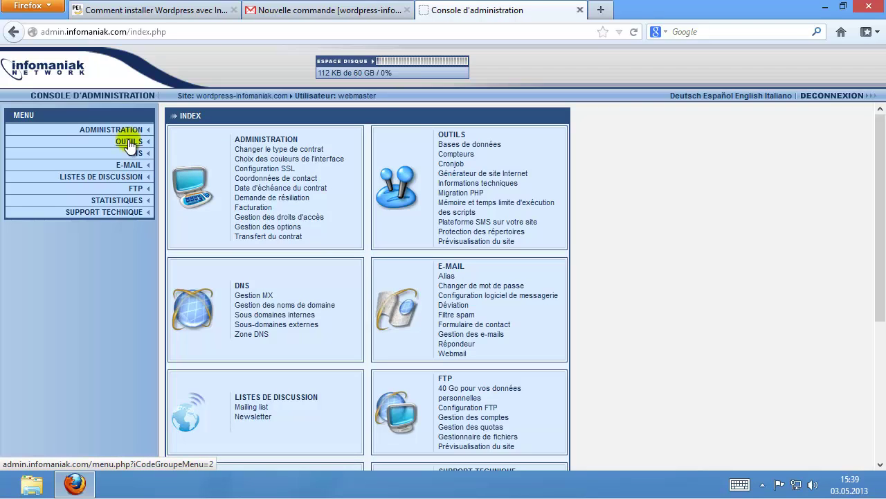
Open Bases de données under OUTILS and begin adding a new database user.
{"action": "left_click", "coordinate": [129, 142]}
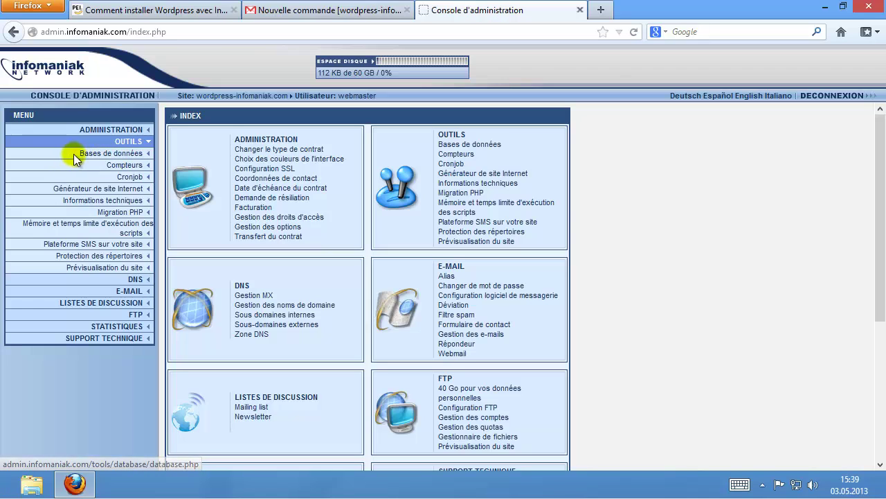
{"action": "left_click", "coordinate": [125, 156]}
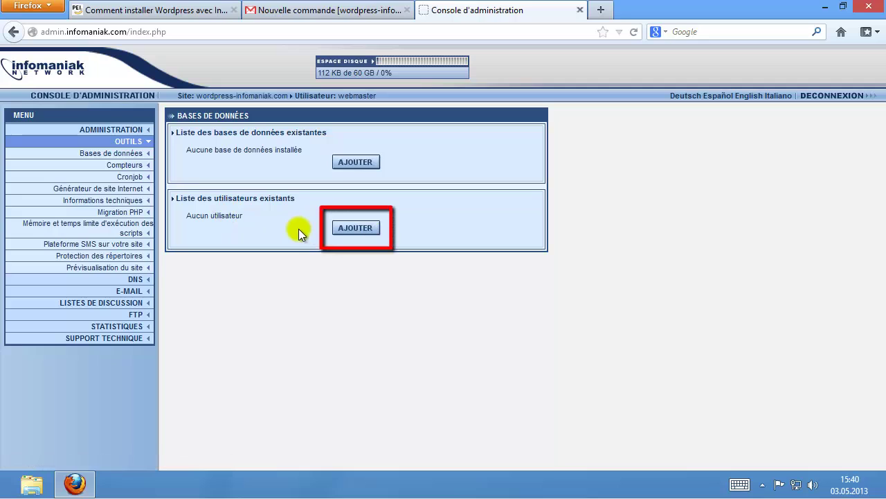
{"action": "left_click", "coordinate": [359, 228]}
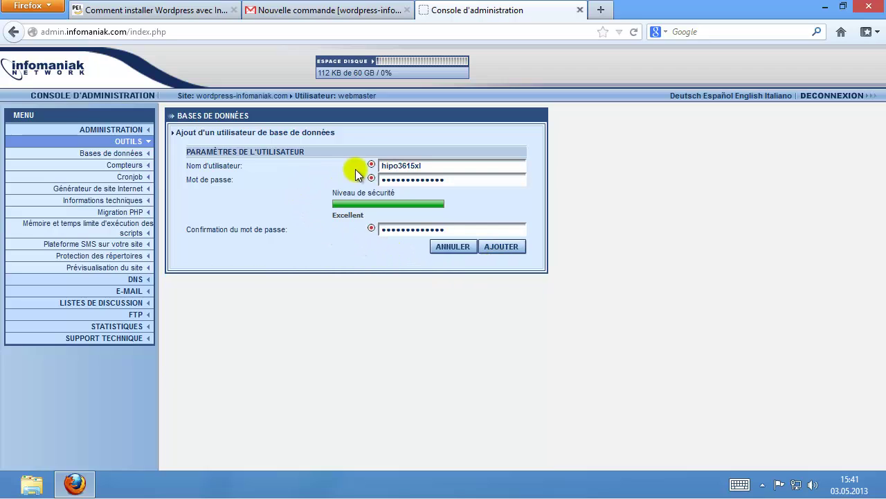
Submit the new database user and its password, then begin a new database.
{"action": "left_click", "coordinate": [510, 251]}
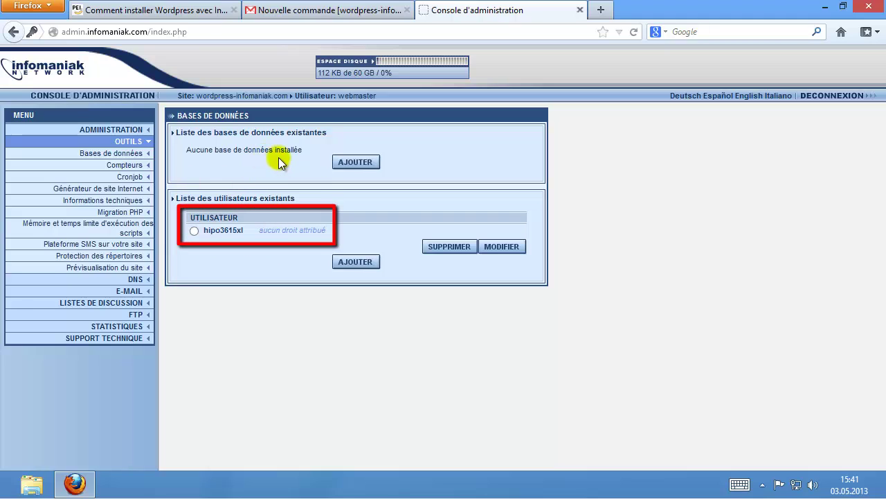
{"action": "left_click", "coordinate": [365, 165]}
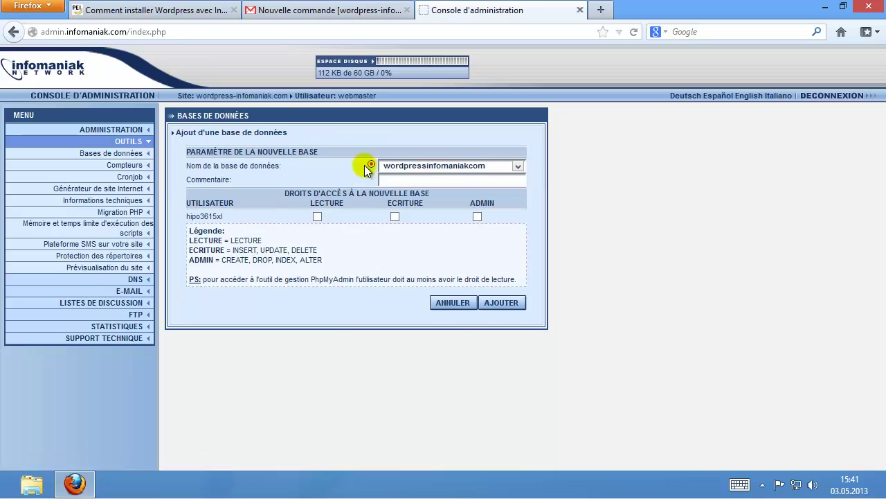
Comment the database 'site wordpress test', tick LECTURE, ECRITURE and ADMIN for the user, and add it.
{"action": "left_click", "coordinate": [402, 179]}
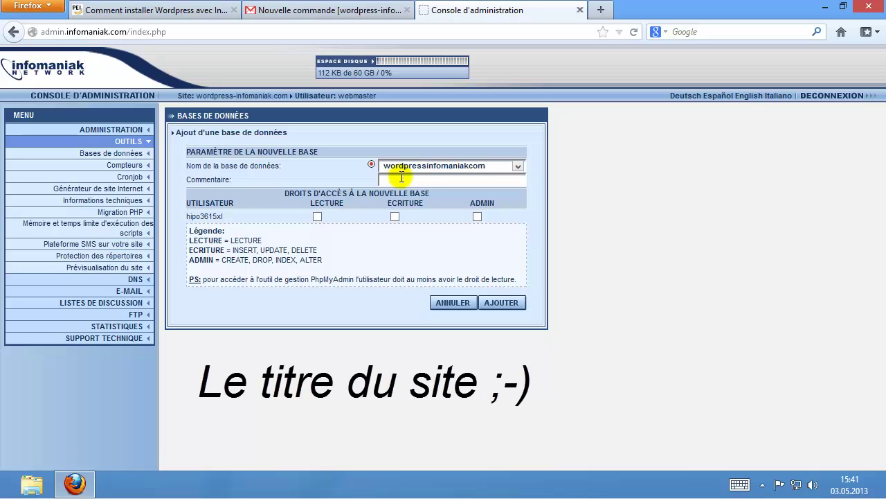
{"action": "type", "text": "site "}
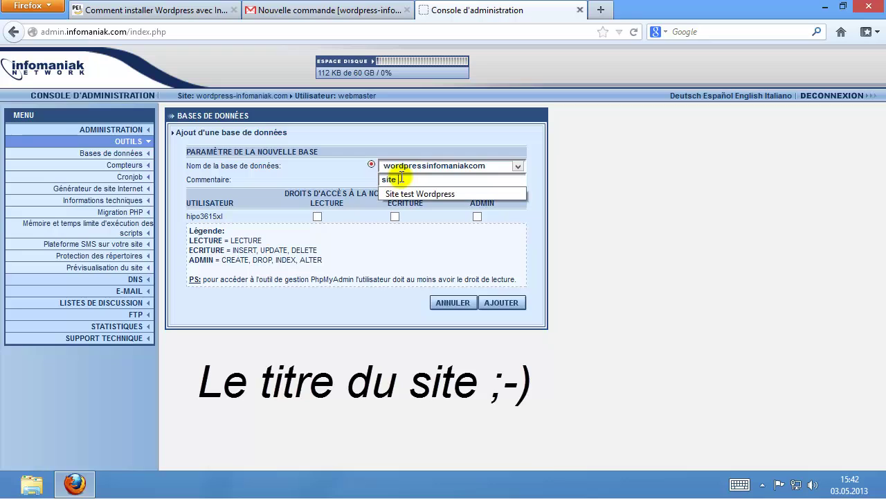
{"action": "type", "text": "wordpress test"}
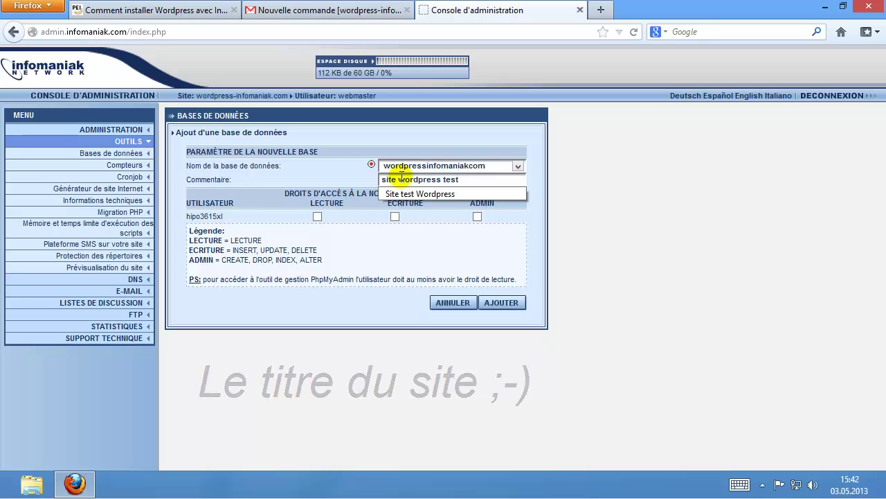
{"action": "left_click", "coordinate": [592, 198]}
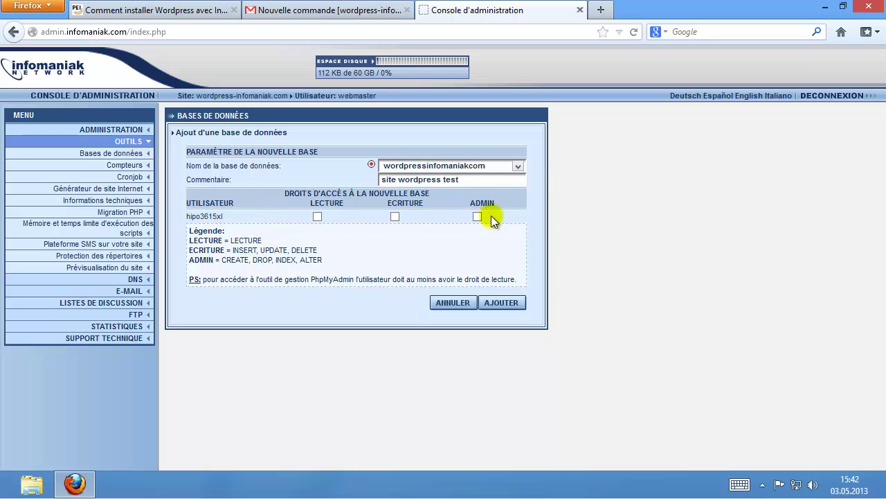
{"action": "left_click_drag", "start_coordinate": [222, 216], "coordinate": [187, 217]}
{"action": "left_click", "coordinate": [318, 216]}
{"action": "left_click_drag", "start_coordinate": [185, 217], "coordinate": [232, 223]}
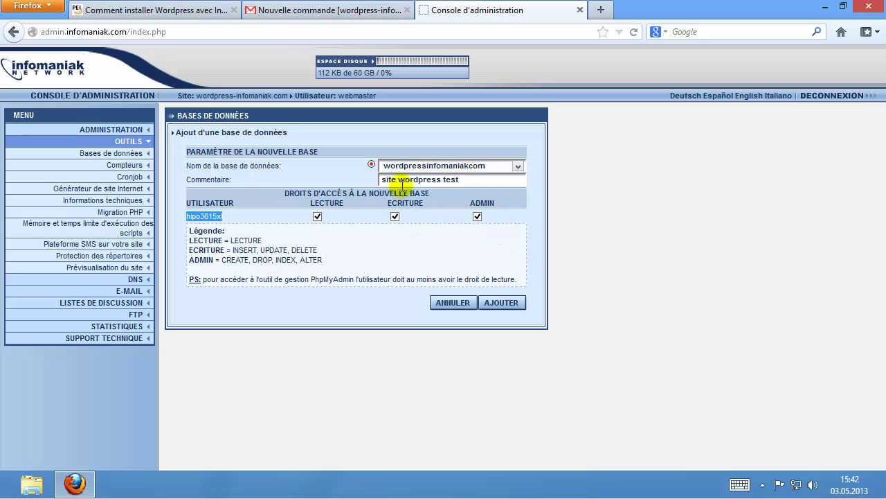
{"action": "left_click", "coordinate": [505, 304]}
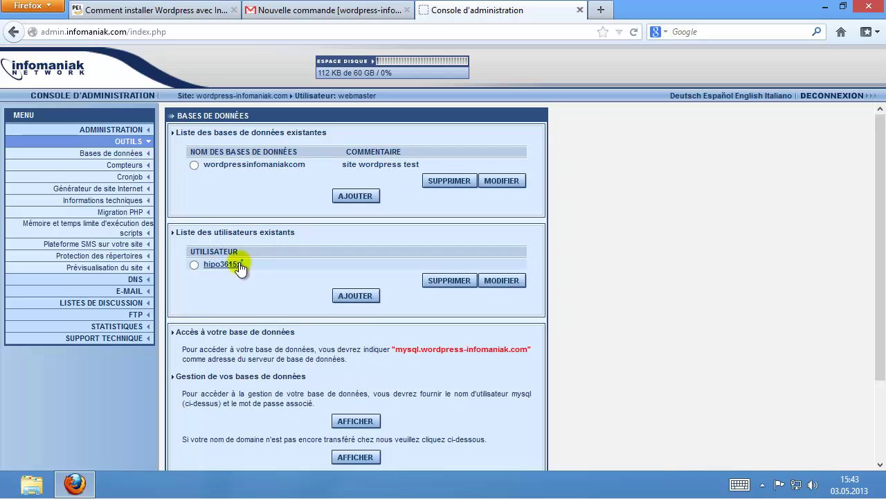
{"action": "left_click_drag", "start_coordinate": [242, 266], "coordinate": [205, 265]}
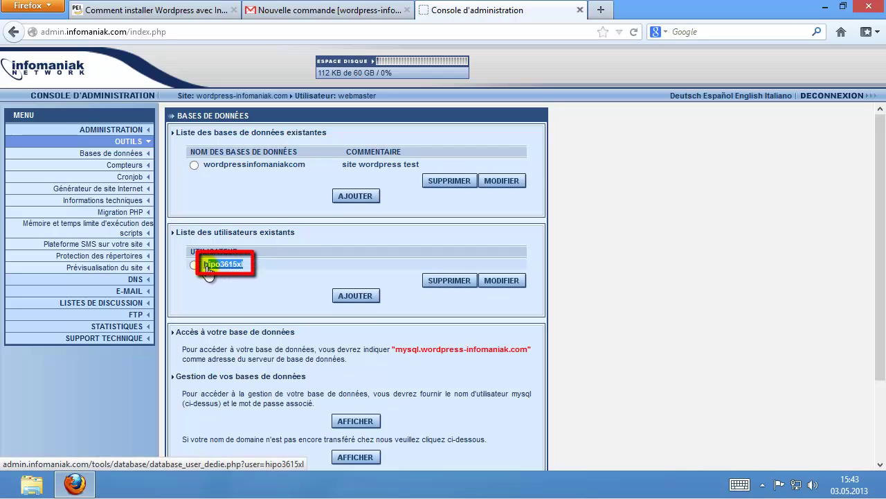
{"action": "left_click", "coordinate": [273, 183]}
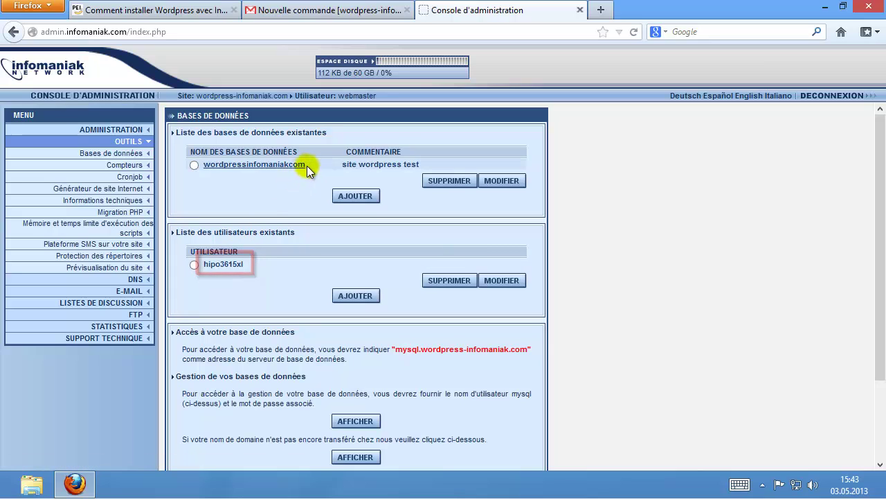
{"action": "left_click_drag", "start_coordinate": [309, 168], "coordinate": [206, 173]}
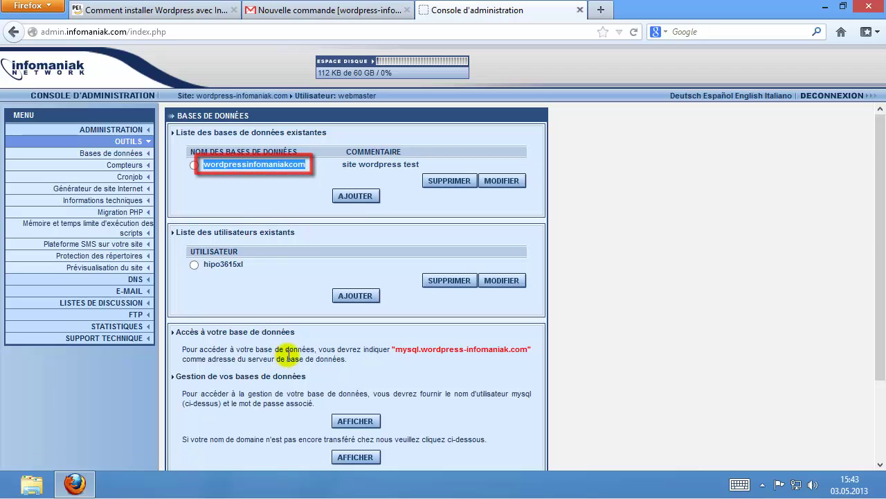
{"action": "left_click", "coordinate": [288, 355]}
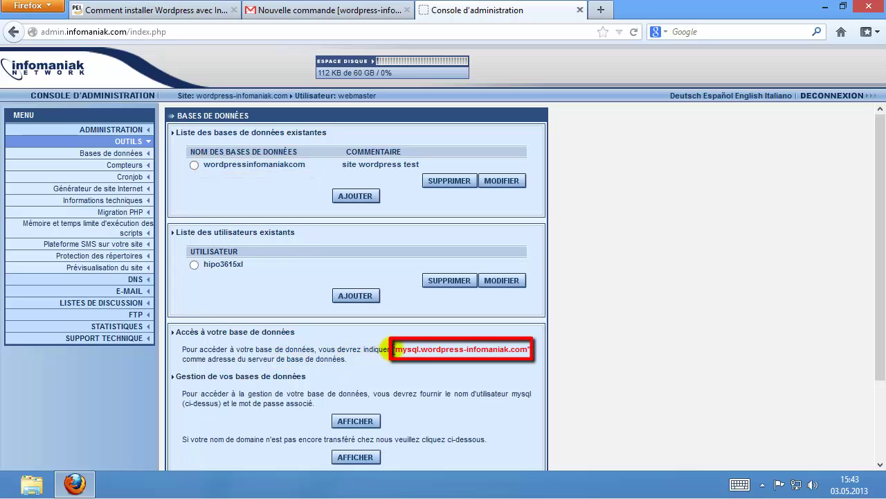
{"action": "left_click_drag", "start_coordinate": [395, 349], "coordinate": [528, 347]}
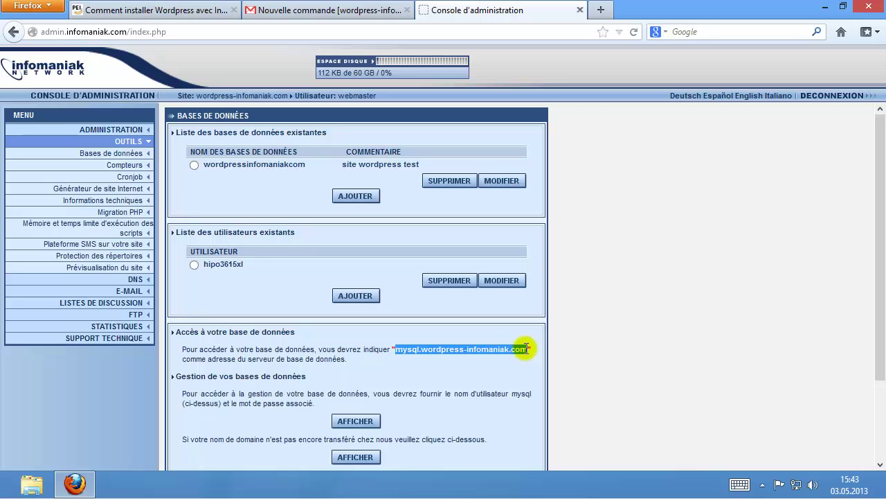
{"action": "left_click", "coordinate": [439, 367]}
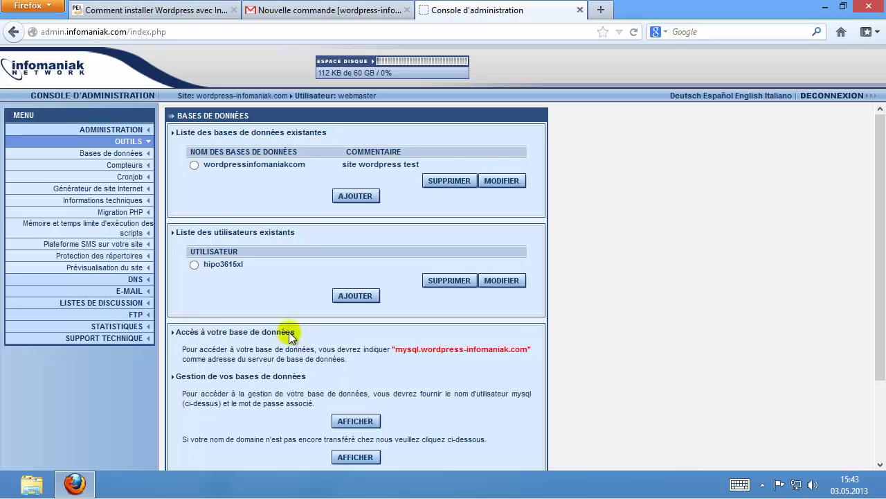
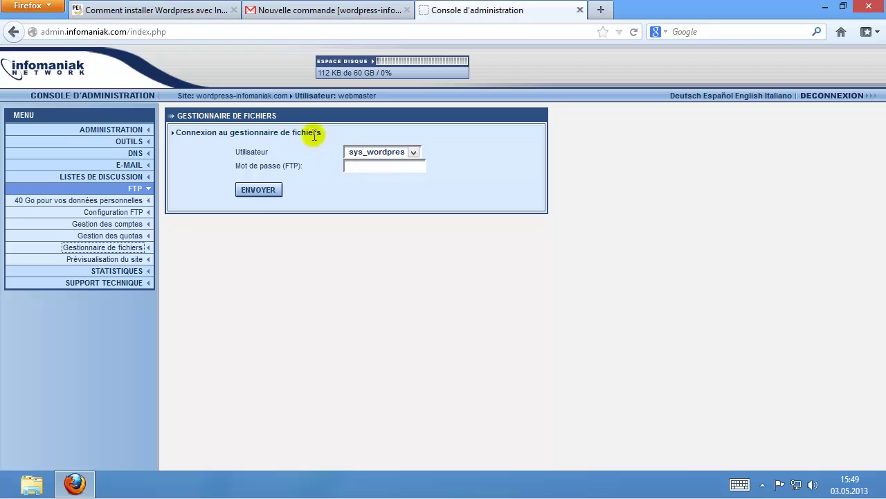
Log in to the FTP file manager using the password copied from the Gmail order email.
{"action": "left_click", "coordinate": [309, 17]}
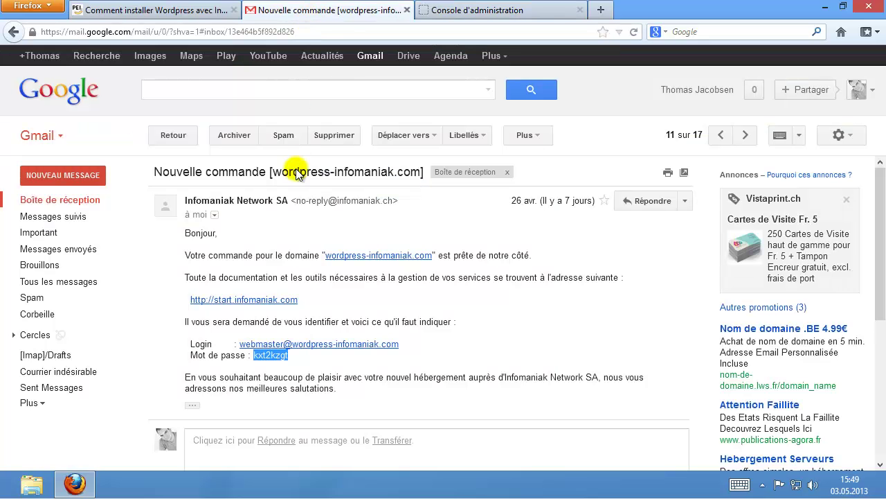
{"action": "right_click", "coordinate": [276, 362]}
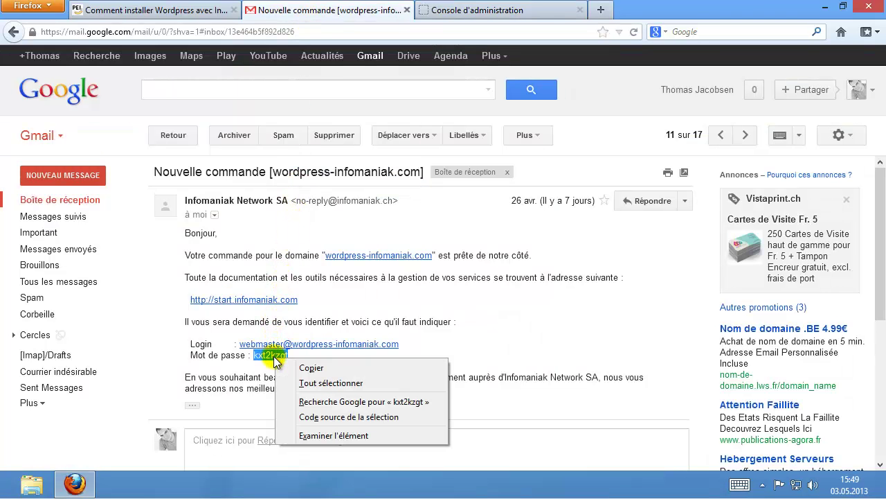
{"action": "left_click", "coordinate": [298, 365]}
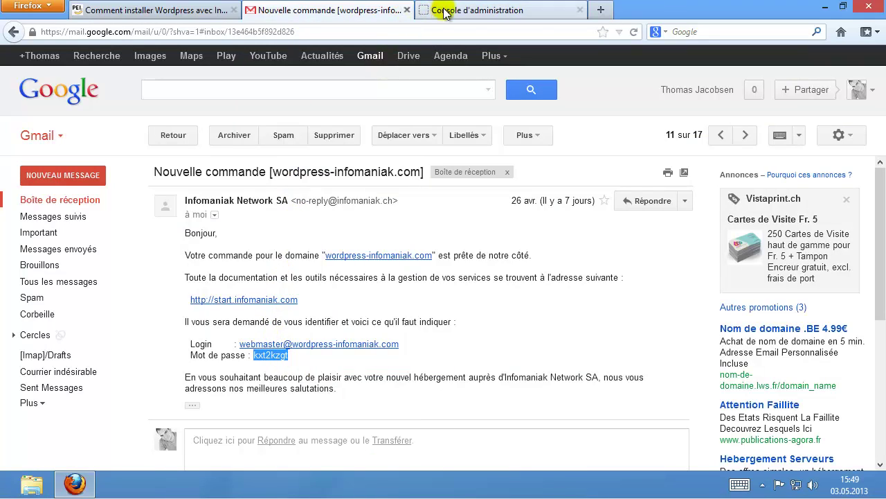
{"action": "left_click", "coordinate": [438, 10]}
{"action": "right_click", "coordinate": [373, 163]}
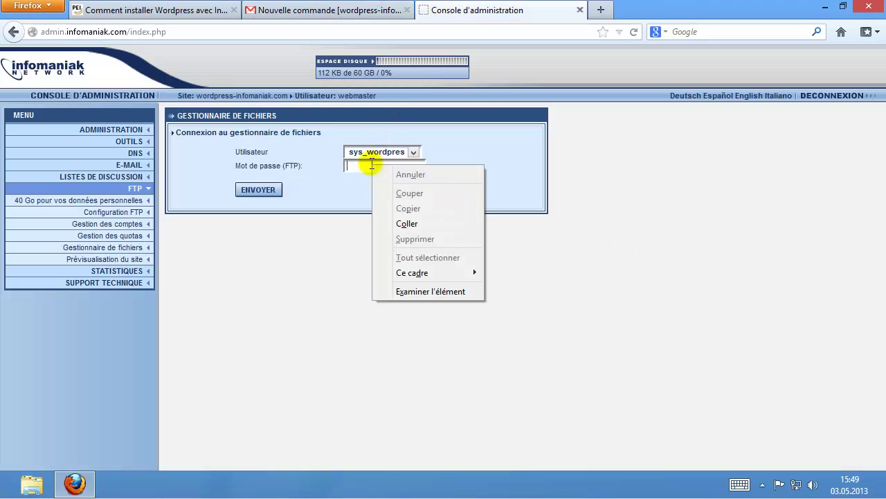
{"action": "left_click", "coordinate": [405, 220]}
{"action": "left_click", "coordinate": [267, 189]}
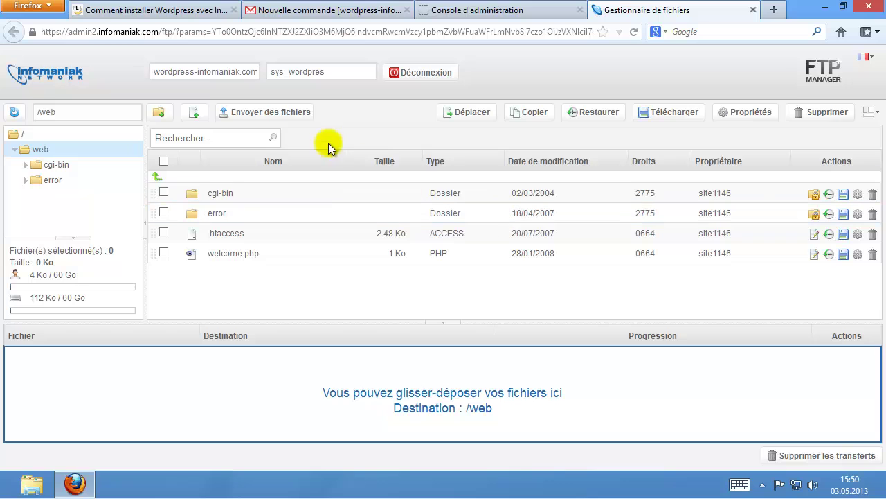
Upload wordpress-3.5.1-fr_FR.zip from Téléchargements into the /web folder.
{"action": "left_click", "coordinate": [275, 113]}
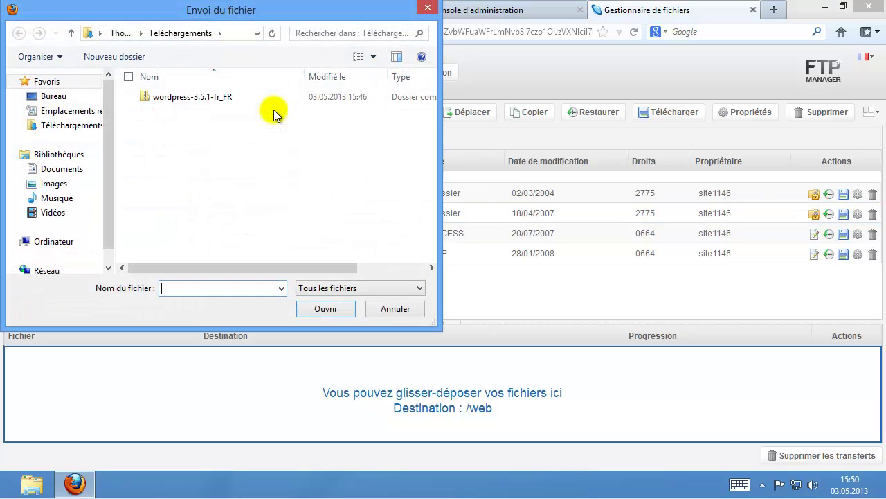
{"action": "left_click", "coordinate": [167, 99]}
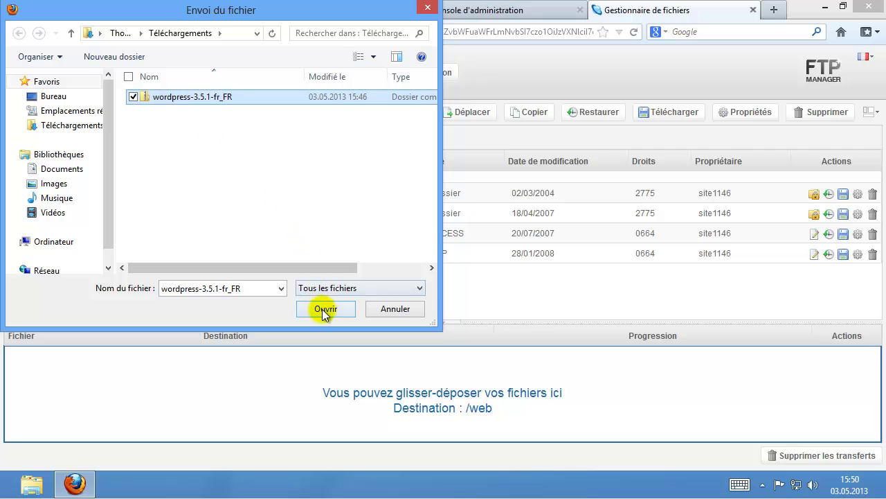
{"action": "left_click", "coordinate": [324, 309]}
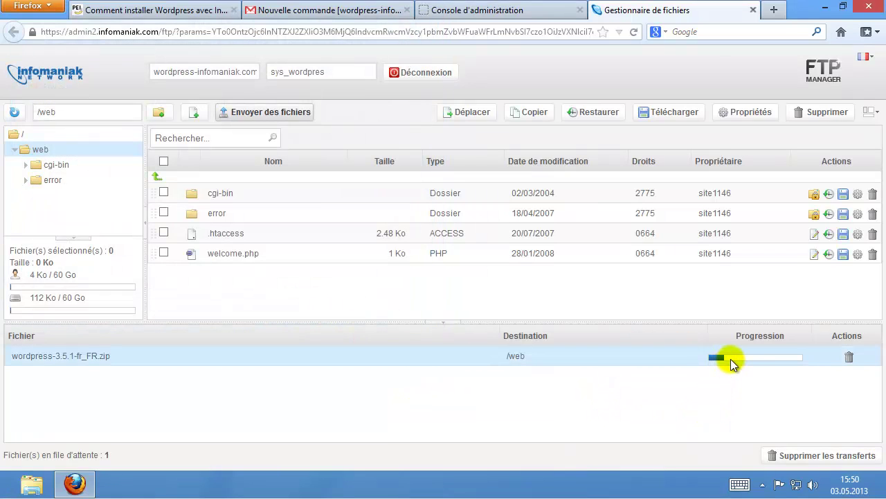
{"action": "mouse_move", "coordinate": [753, 360]}
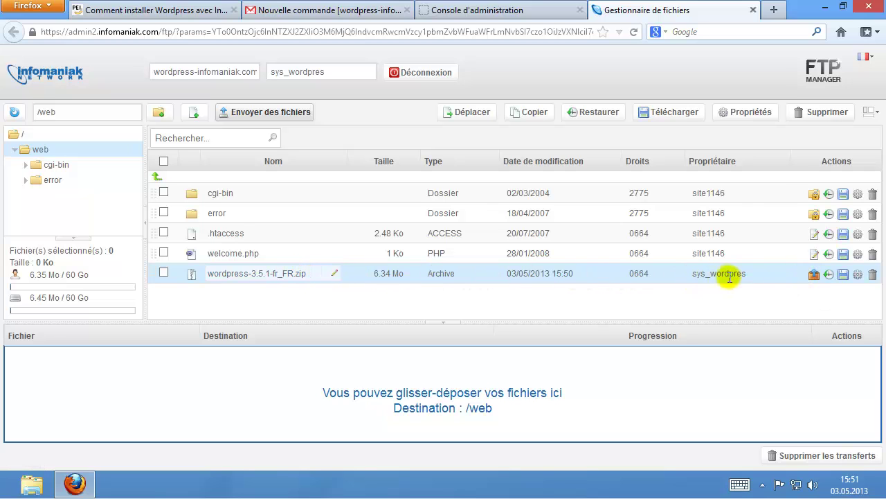
Extract wordpress-3.5.1-fr_FR.zip with destination /web.
{"action": "left_click", "coordinate": [814, 277]}
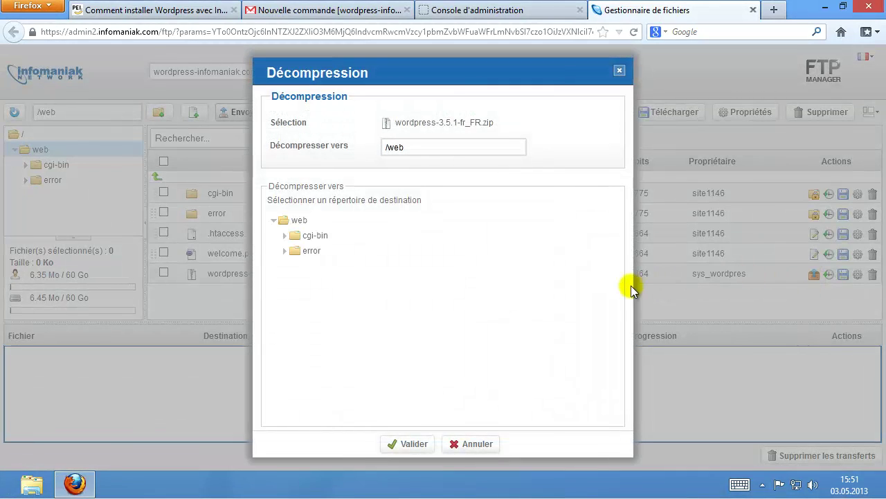
{"action": "left_click", "coordinate": [400, 443]}
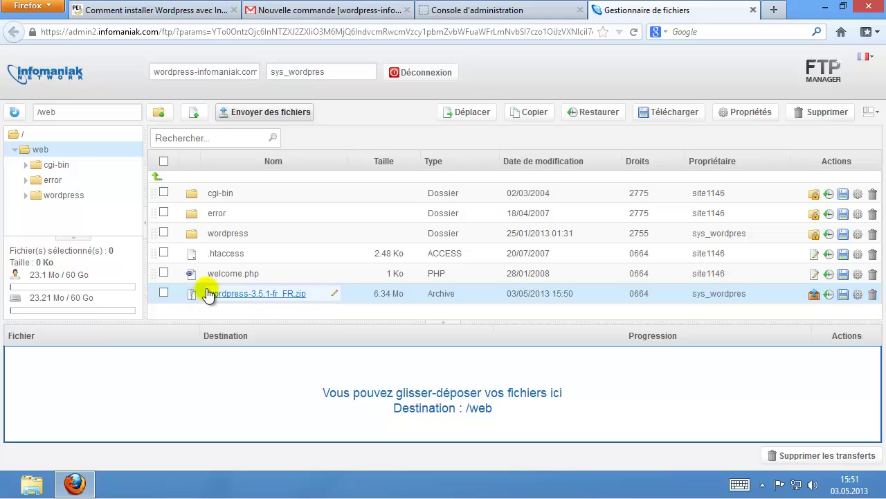
Select all 19 items inside the wordpress folder and move them up into /web.
{"action": "left_click", "coordinate": [233, 236]}
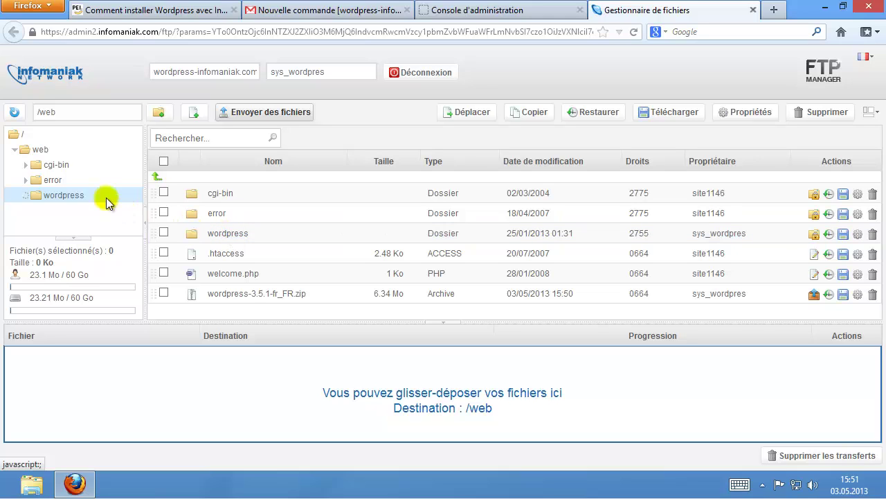
{"action": "left_click", "coordinate": [39, 150]}
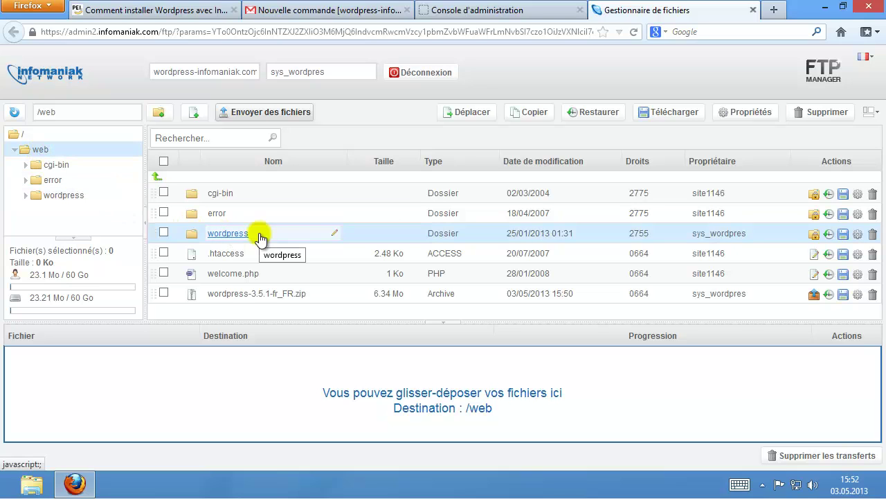
{"action": "left_click", "coordinate": [227, 236]}
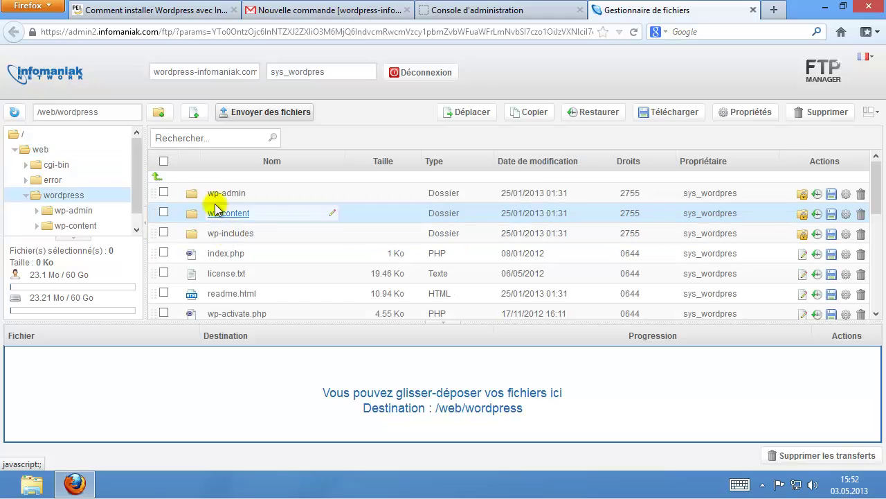
{"action": "left_click", "coordinate": [164, 162]}
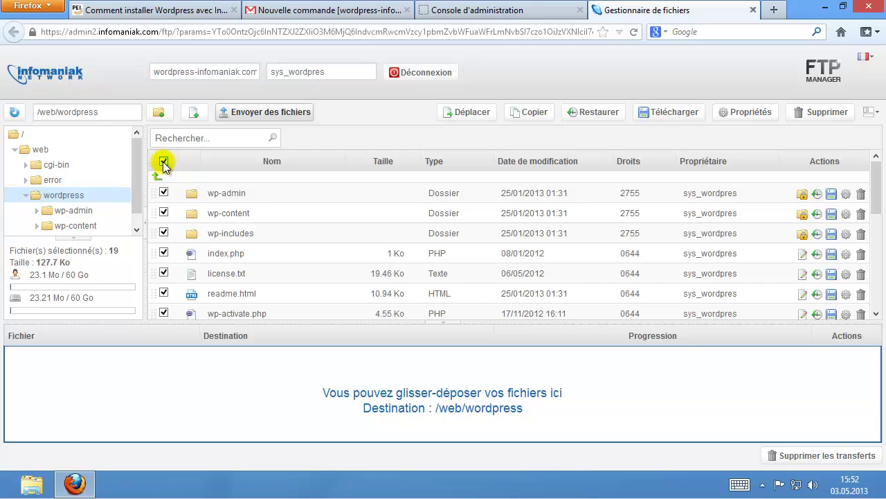
{"action": "left_click", "coordinate": [468, 113]}
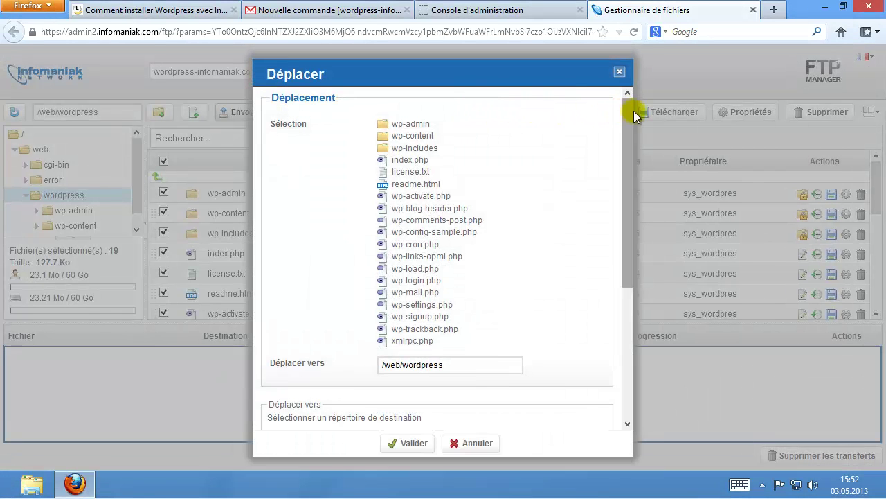
{"action": "left_click_drag", "start_coordinate": [630, 124], "coordinate": [630, 241]}
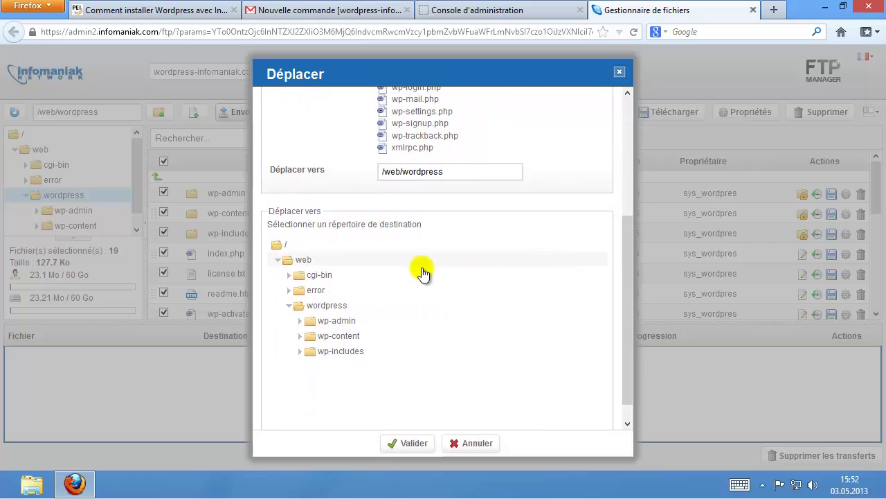
{"action": "left_click", "coordinate": [300, 268]}
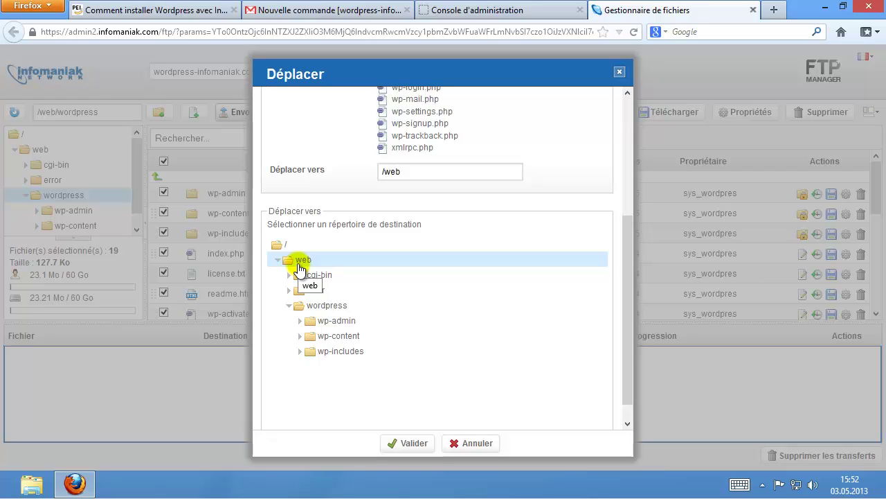
{"action": "left_click", "coordinate": [411, 445]}
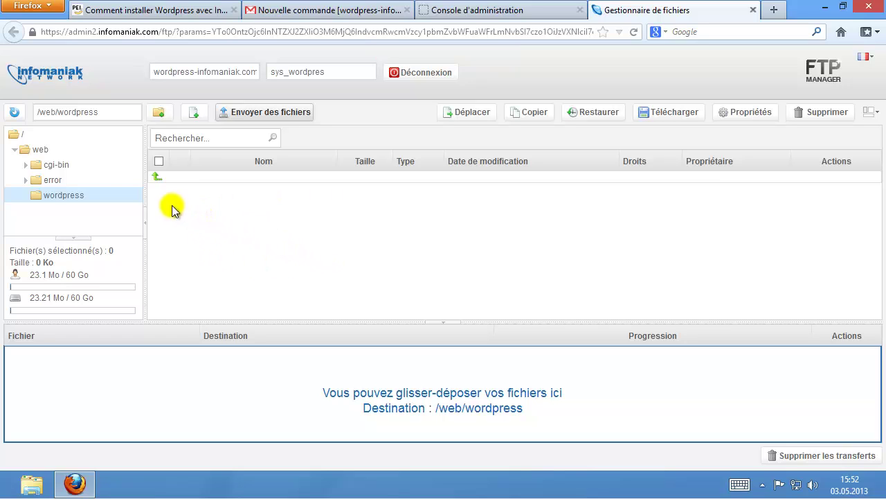
Delete the empty wordpress folder and wordpress-3.5.1-fr_FR.zip from /web.
{"action": "left_click", "coordinate": [35, 150]}
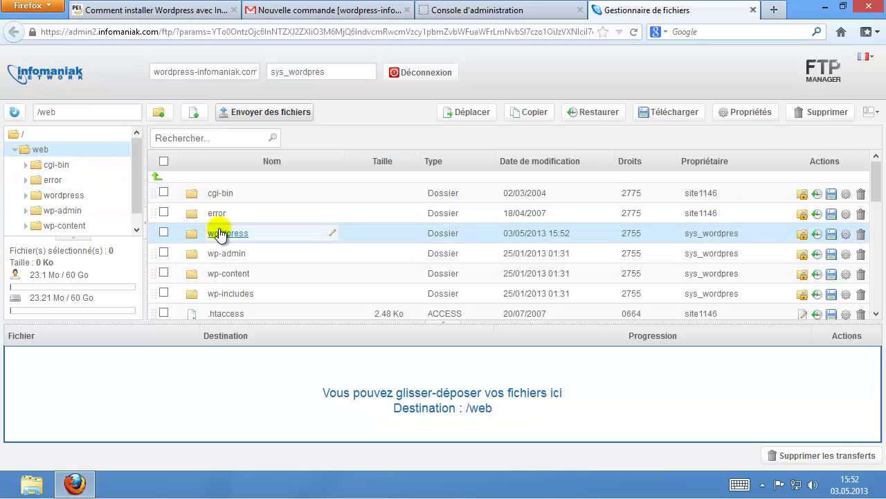
{"action": "scroll", "coordinate": [219, 229], "scroll_direction": "down", "scroll_amount": 3}
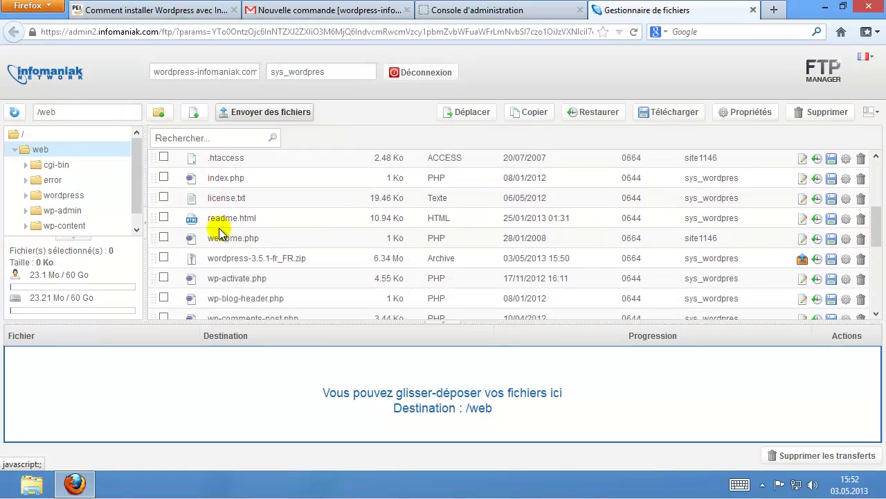
{"action": "scroll", "coordinate": [219, 229], "scroll_direction": "up", "scroll_amount": 3}
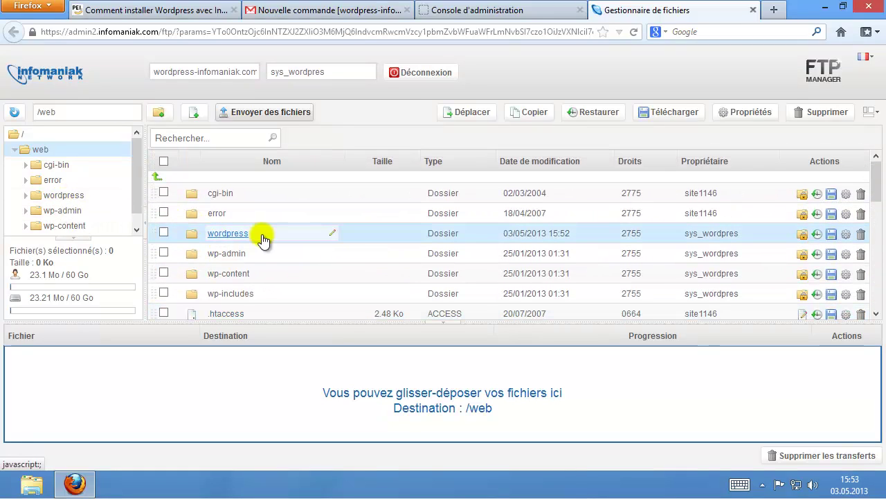
{"action": "left_click", "coordinate": [163, 233]}
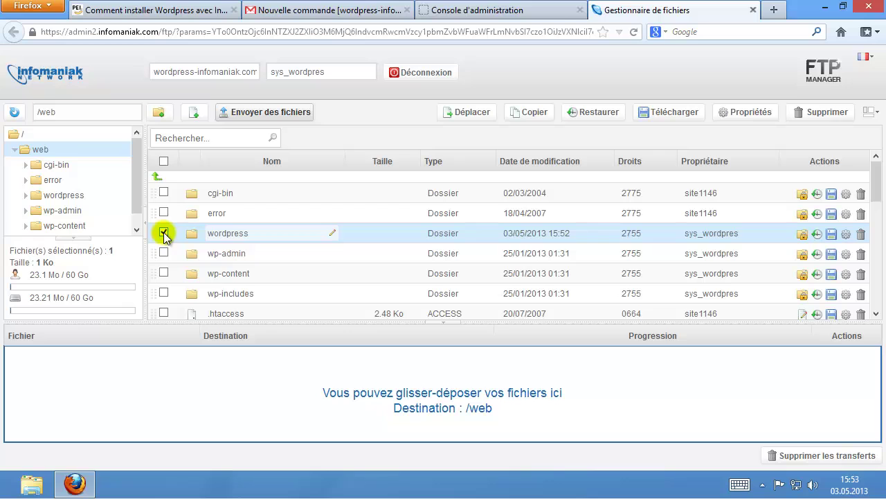
{"action": "scroll", "coordinate": [163, 232], "scroll_direction": "down", "scroll_amount": 3}
{"action": "left_click", "coordinate": [164, 289]}
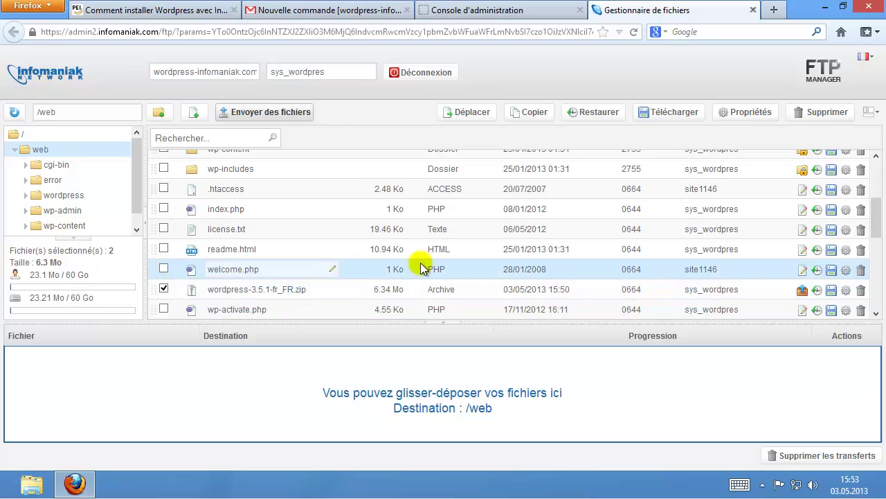
{"action": "left_click", "coordinate": [817, 113]}
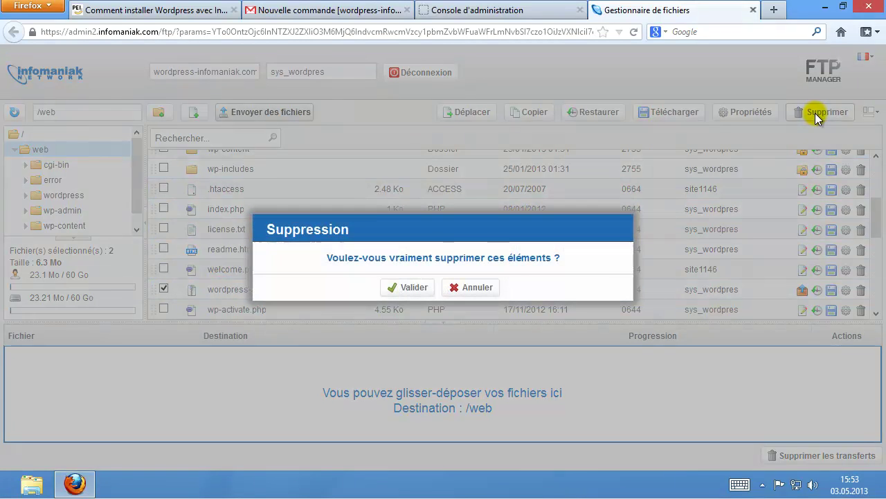
{"action": "left_click", "coordinate": [410, 287]}
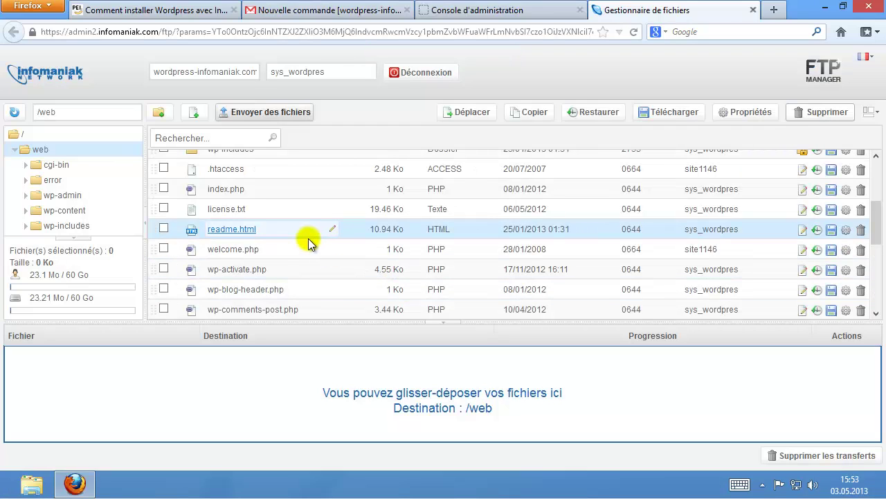
{"action": "scroll", "coordinate": [308, 238], "scroll_direction": "up", "scroll_amount": 3}
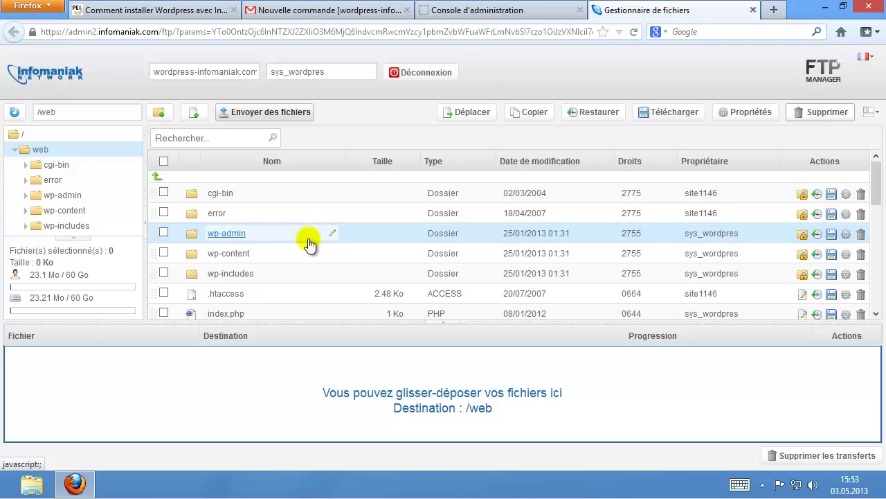
Add a new folder named uploads inside wp-content.
{"action": "left_click", "coordinate": [229, 253]}
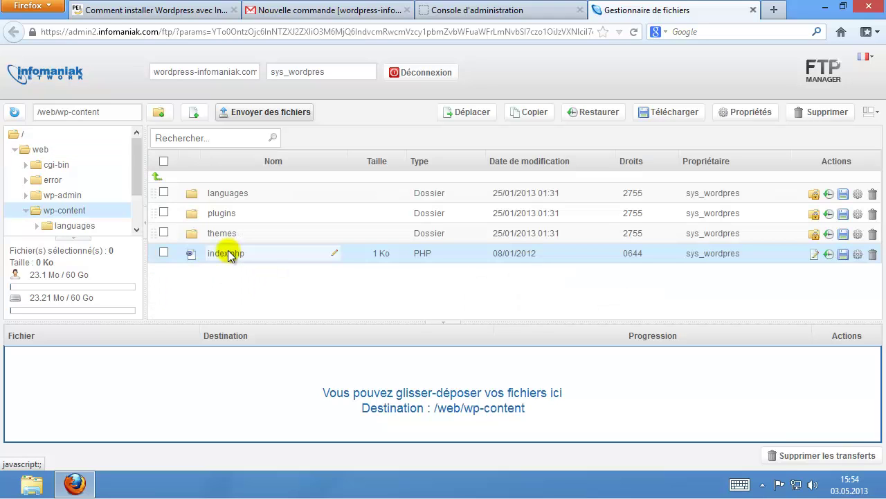
{"action": "left_click", "coordinate": [160, 114]}
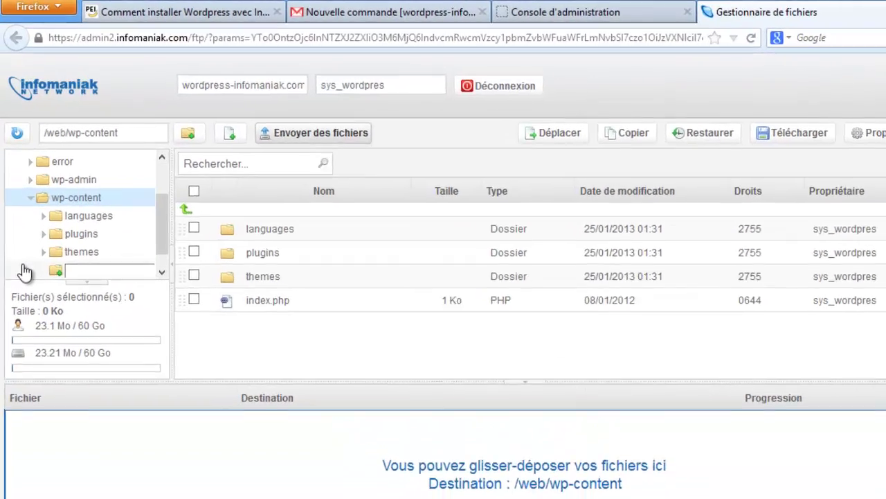
{"action": "type", "text": "ploads"}
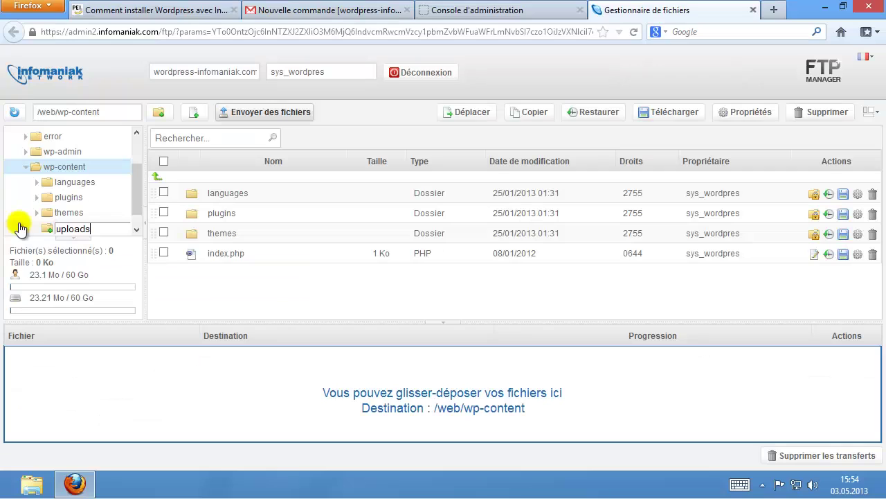
{"action": "key", "text": "Return"}
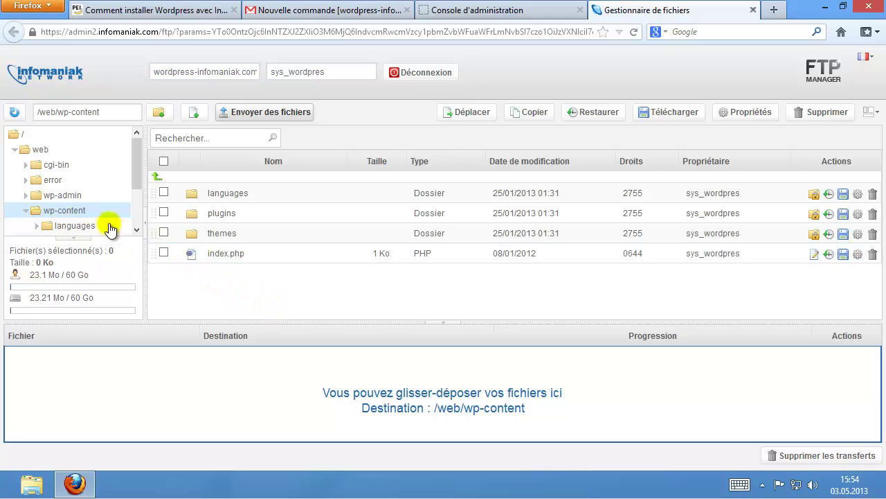
{"action": "left_click", "coordinate": [80, 212]}
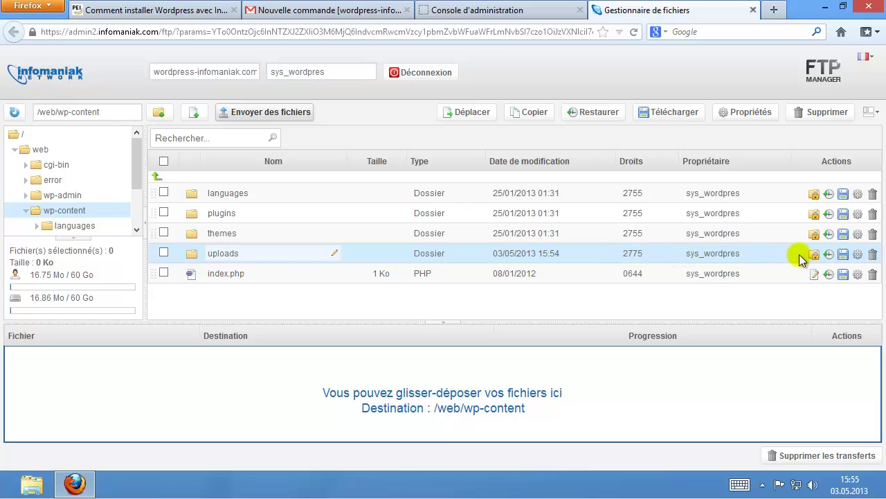
Change the uploads folder permissions from 2775 to 777.
{"action": "left_click", "coordinate": [860, 257]}
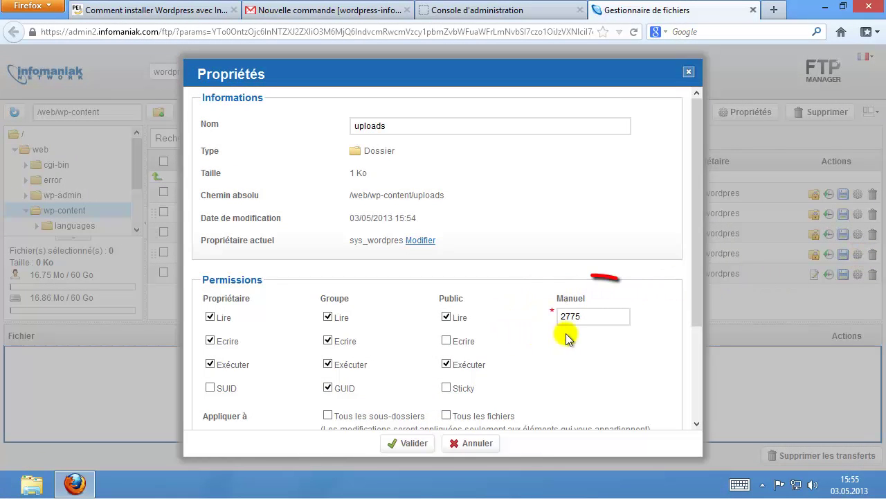
{"action": "left_click_drag", "start_coordinate": [594, 319], "coordinate": [556, 322]}
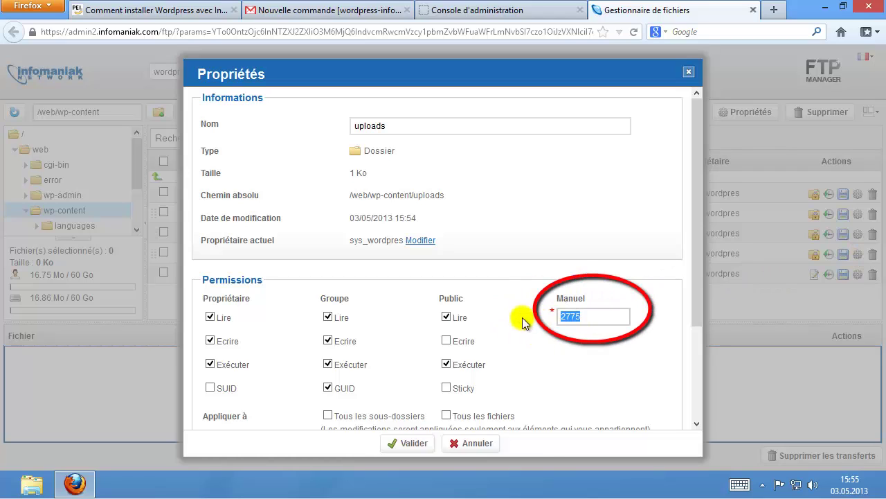
{"action": "type", "text": "777"}
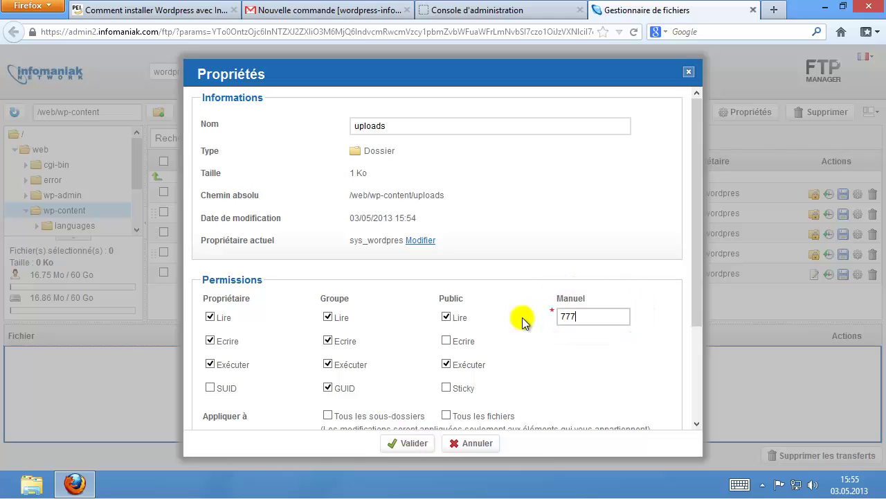
{"action": "left_click", "coordinate": [414, 443]}
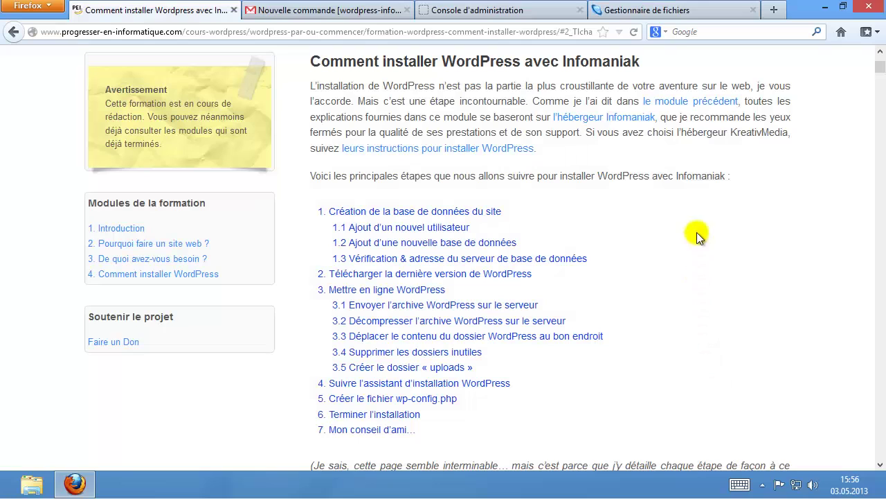
Open a new Firefox tab.
{"action": "left_click", "coordinate": [775, 10]}
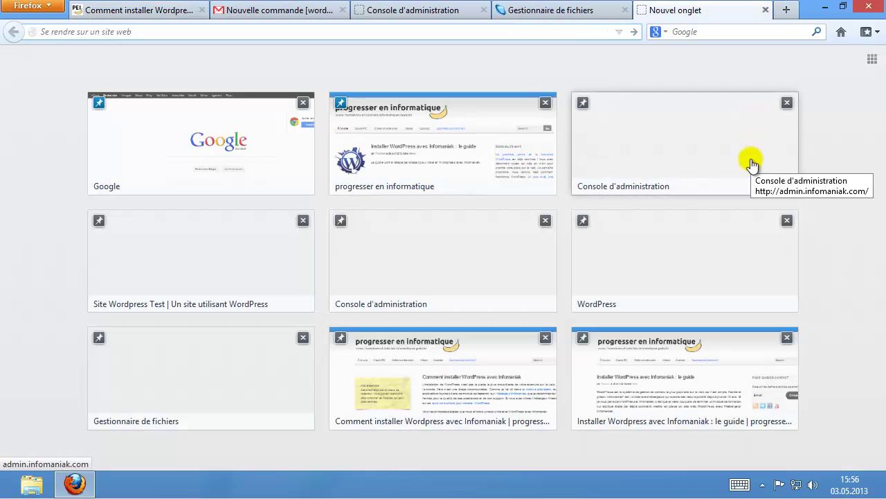
Load wordpress-infomaniak.com and choose 'Créer un fichier de configuration'.
{"action": "type", "text": "wordpress-"}
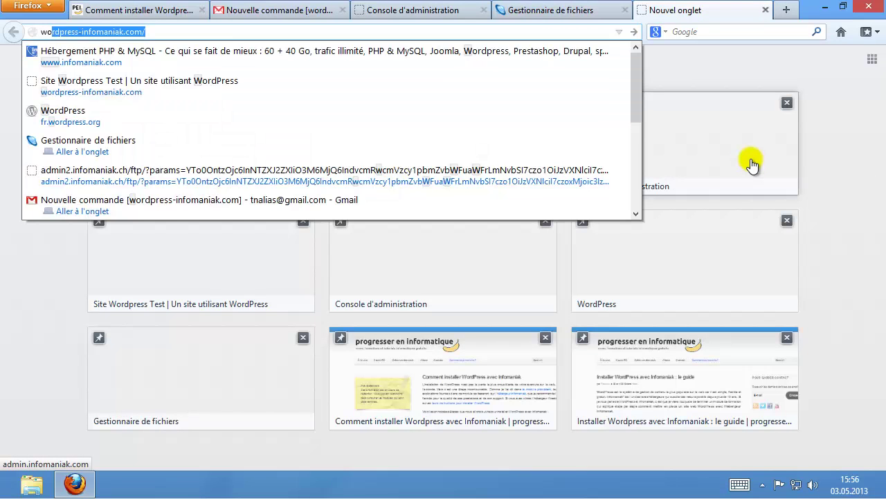
{"action": "type", "text": "infomaniak.co"}
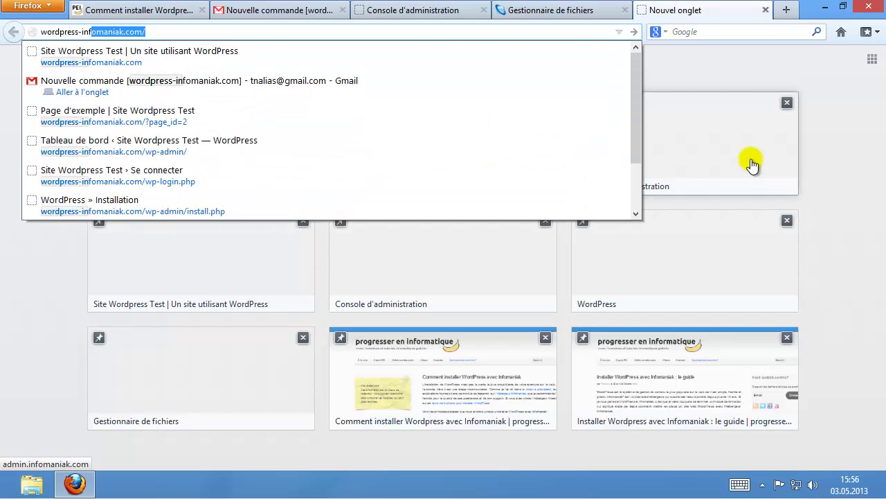
{"action": "key", "text": "Return"}
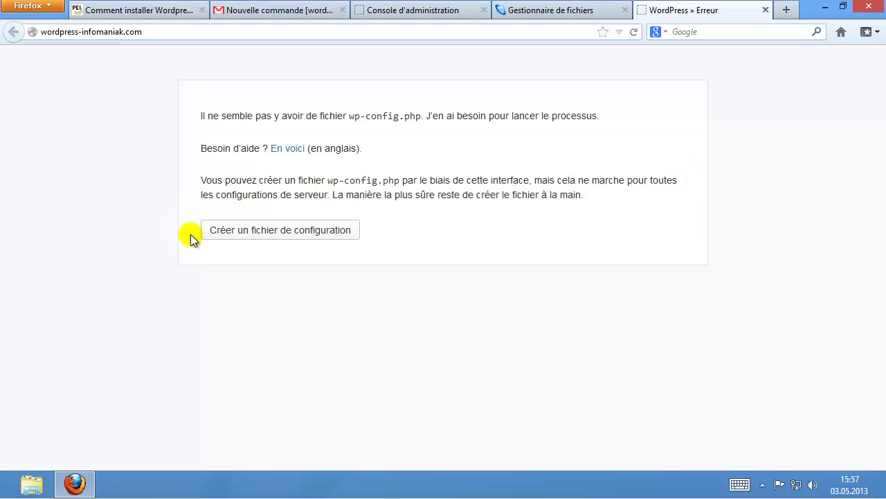
{"action": "left_click", "coordinate": [299, 232]}
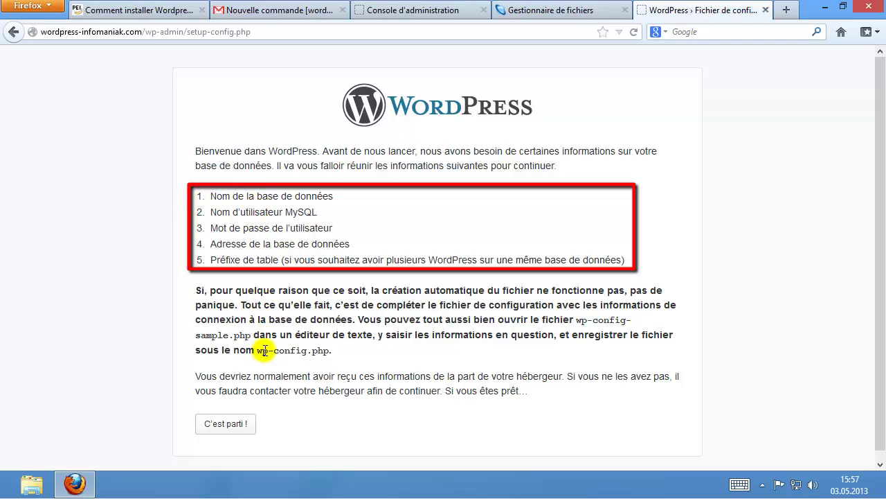
Start WordPress's database connection form, then open Bases de données in the Infomaniak console.
{"action": "left_click", "coordinate": [229, 426]}
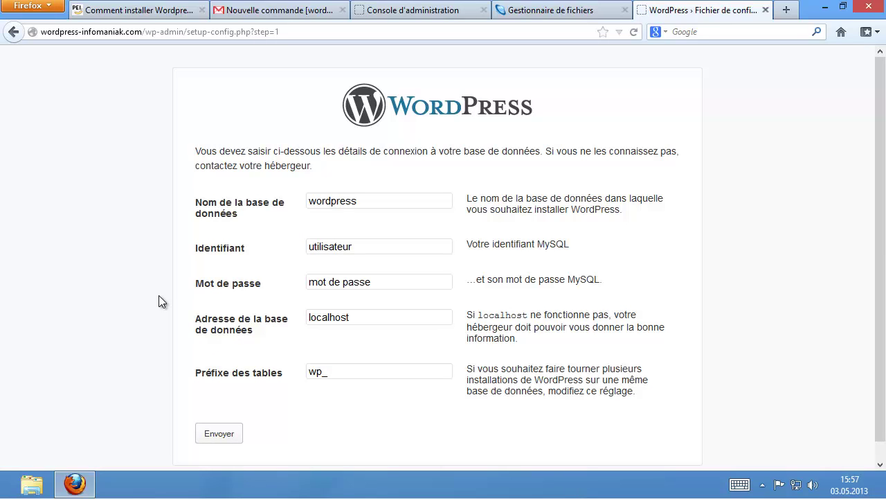
{"action": "left_click", "coordinate": [337, 274]}
{"action": "left_click", "coordinate": [434, 11]}
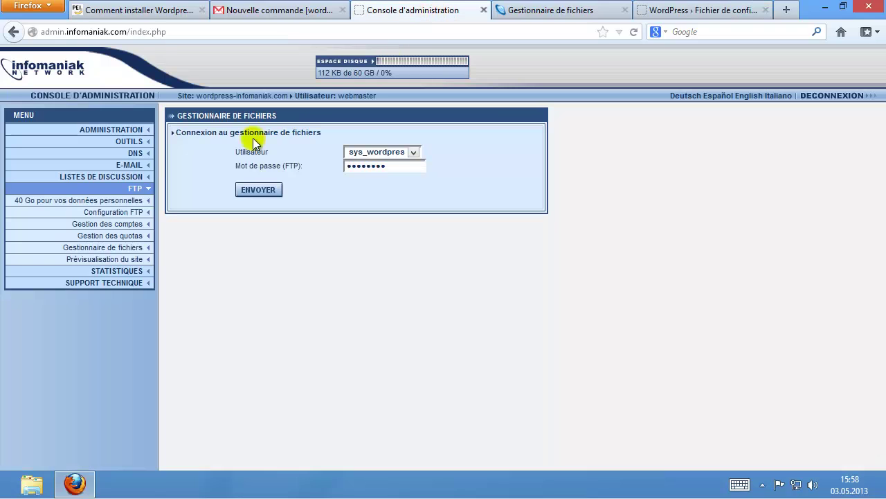
{"action": "left_click", "coordinate": [129, 142]}
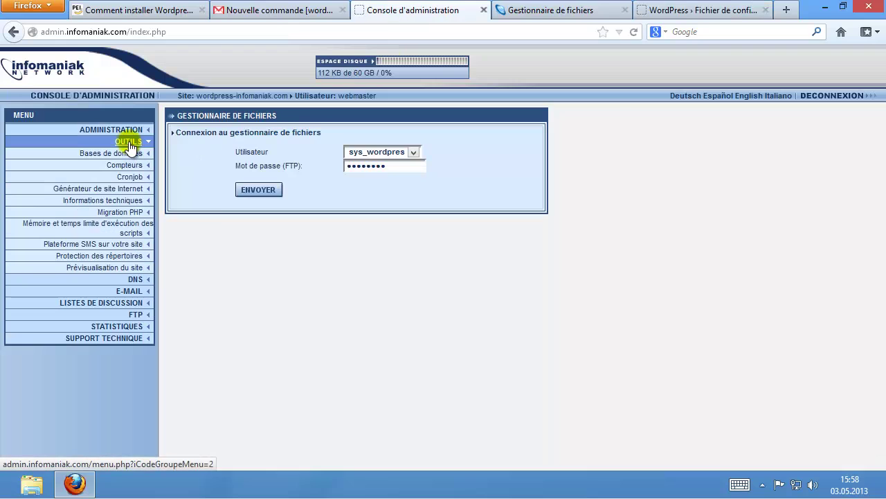
{"action": "left_click", "coordinate": [128, 153]}
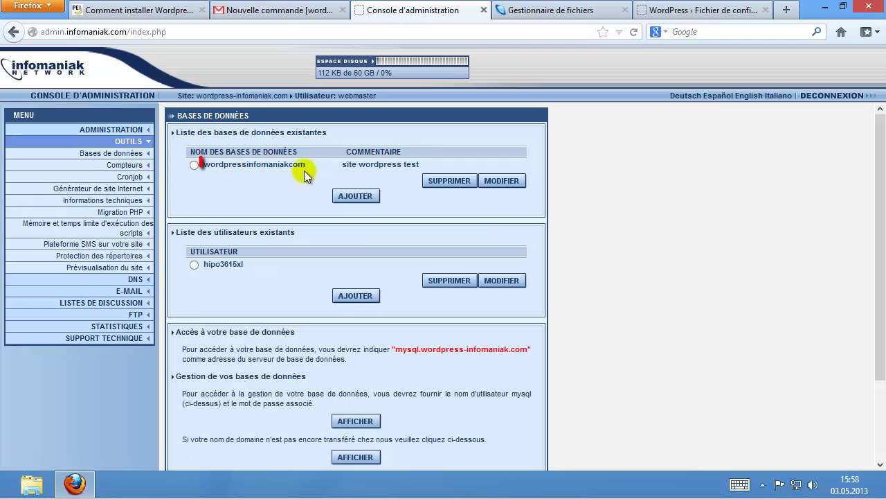
Copy wordpressinfomaniakcom from the console into the form's database name field.
{"action": "left_click_drag", "start_coordinate": [310, 166], "coordinate": [198, 168]}
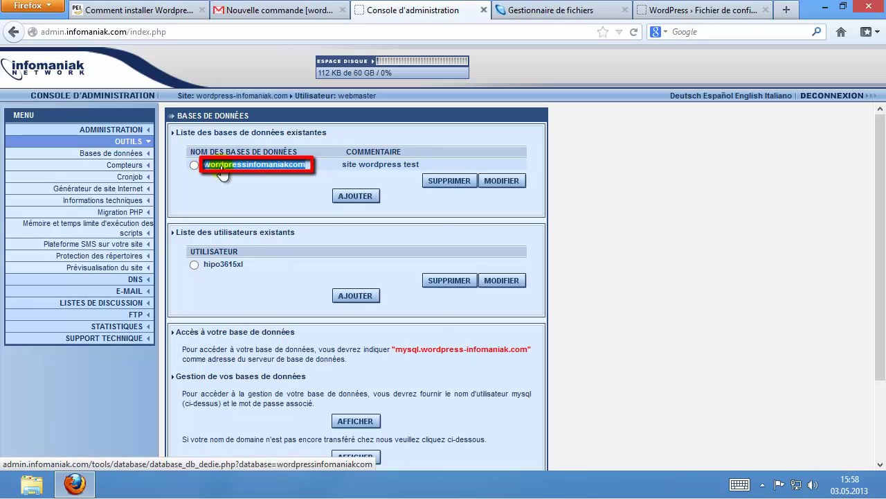
{"action": "right_click", "coordinate": [227, 174]}
{"action": "left_click", "coordinate": [257, 258]}
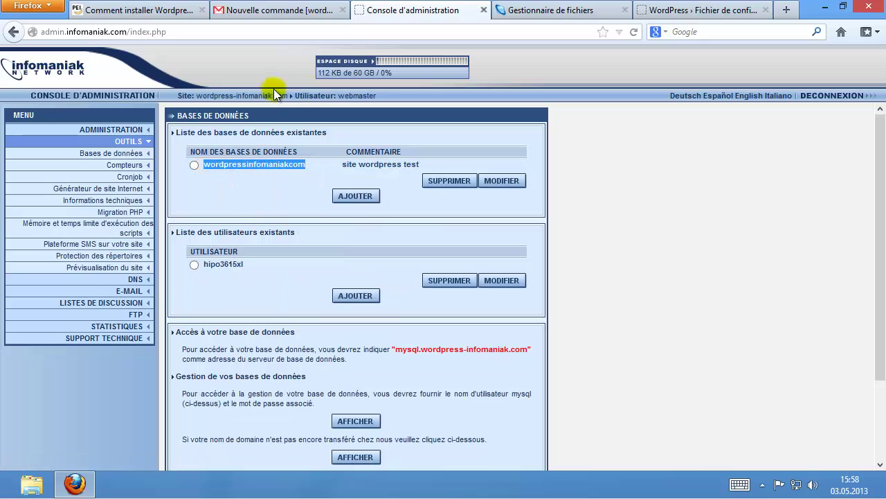
{"action": "left_click", "coordinate": [678, 10]}
{"action": "left_click", "coordinate": [363, 199]}
{"action": "left_click_drag", "start_coordinate": [364, 200], "coordinate": [301, 199]}
{"action": "right_click", "coordinate": [331, 202]}
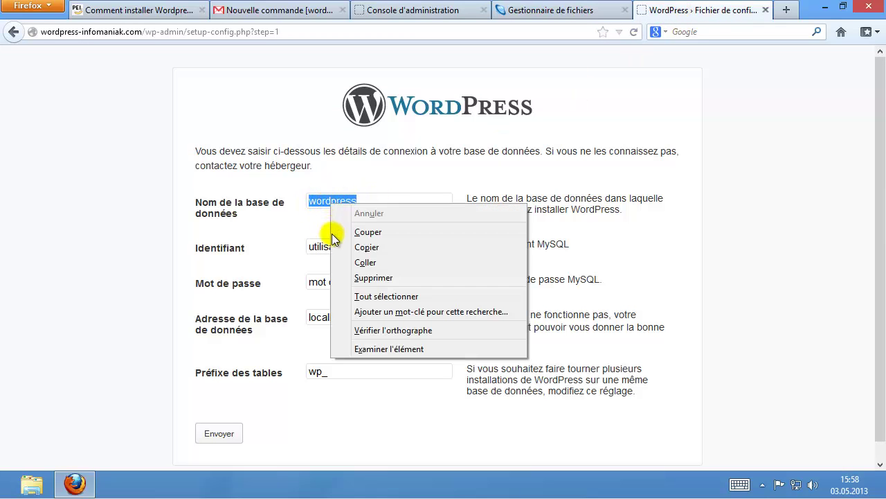
{"action": "left_click", "coordinate": [365, 263]}
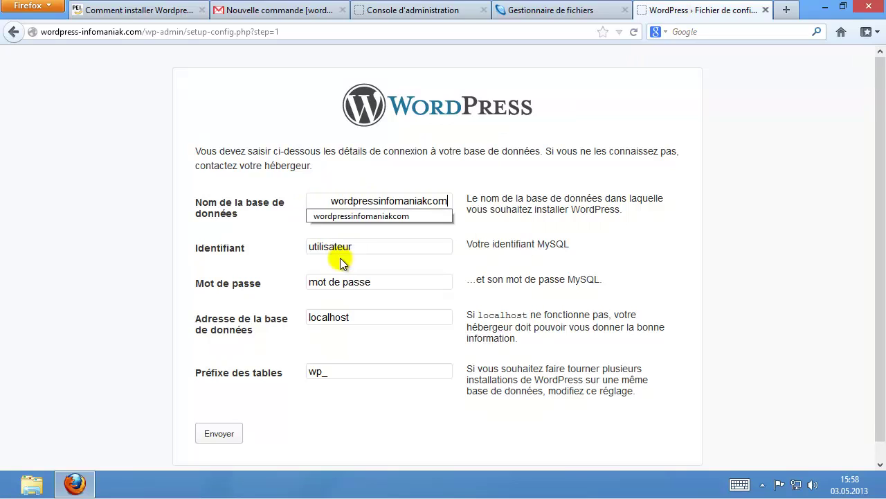
{"action": "left_click", "coordinate": [332, 202]}
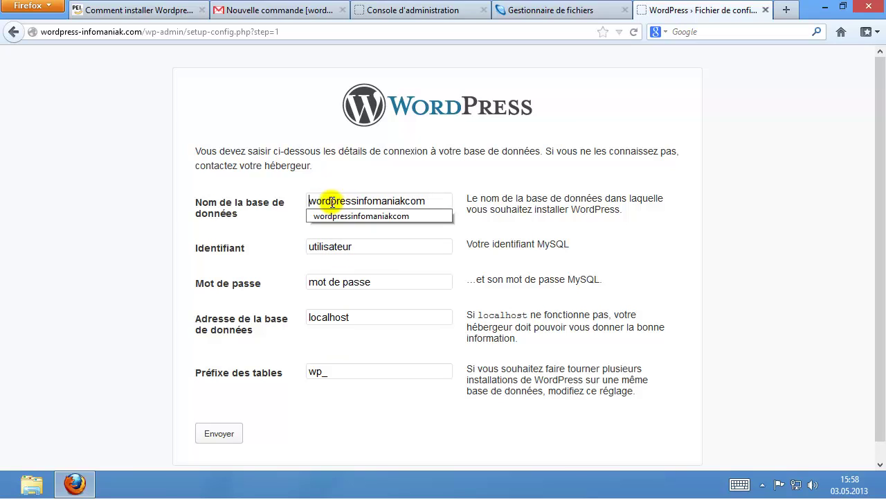
{"action": "left_click", "coordinate": [367, 242]}
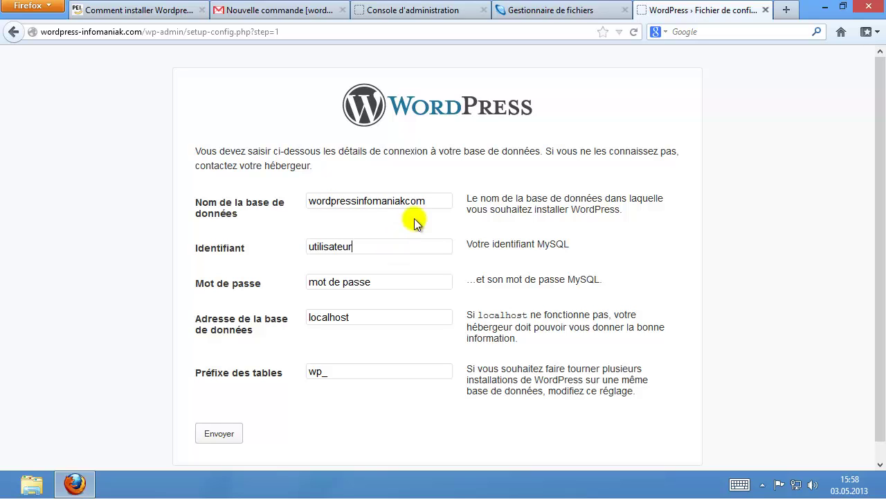
{"action": "left_click", "coordinate": [441, 13]}
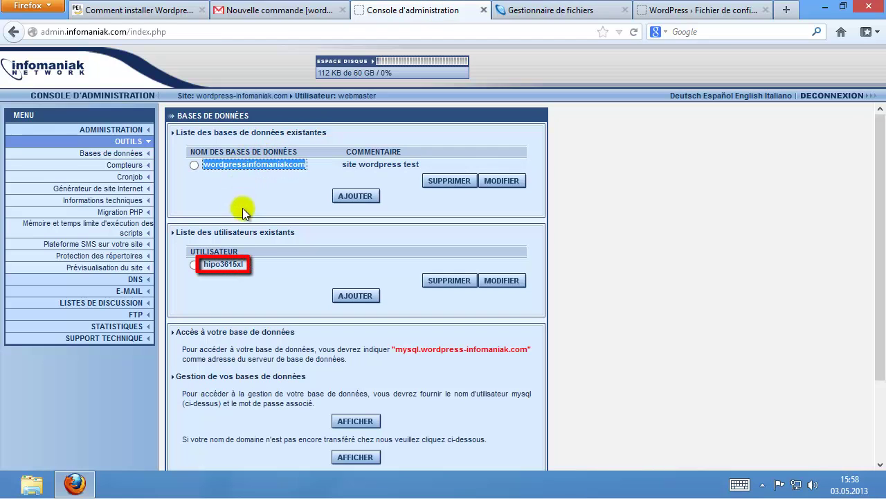
Copy the database user's name from the console and paste it over 'utilisateur' in Identifiant.
{"action": "left_click_drag", "start_coordinate": [255, 268], "coordinate": [220, 272]}
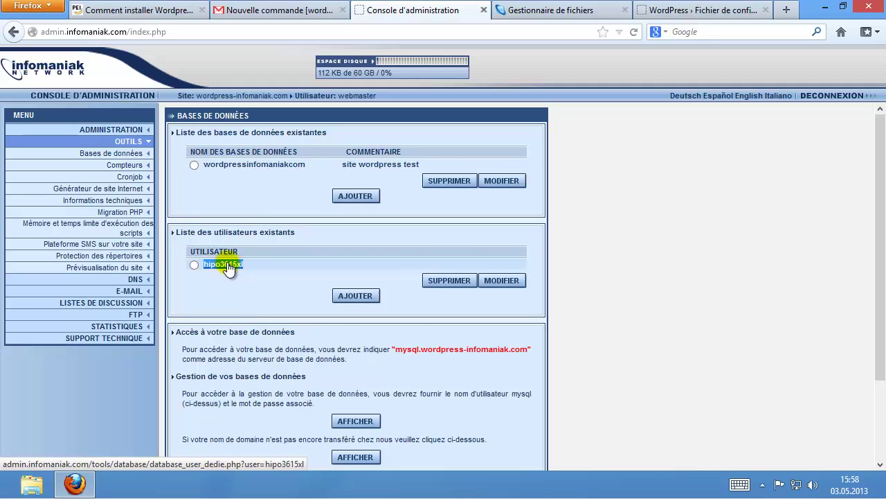
{"action": "right_click", "coordinate": [229, 266]}
{"action": "left_click", "coordinate": [262, 354]}
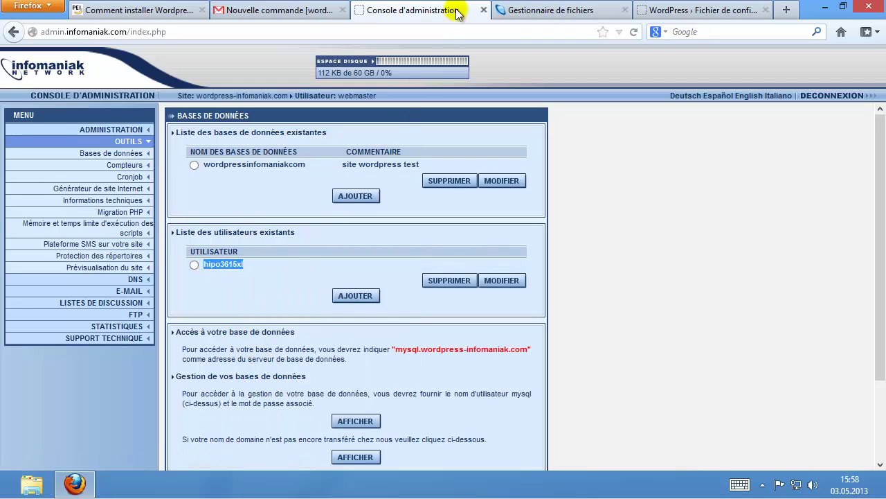
{"action": "left_click", "coordinate": [669, 11]}
{"action": "left_click_drag", "start_coordinate": [372, 246], "coordinate": [300, 246]}
{"action": "right_click", "coordinate": [323, 248]}
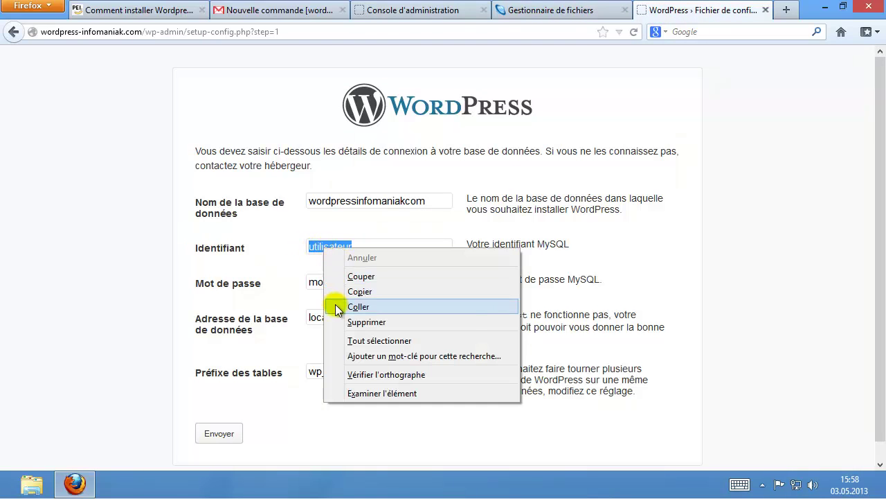
{"action": "left_click", "coordinate": [338, 306]}
{"action": "left_click", "coordinate": [350, 280]}
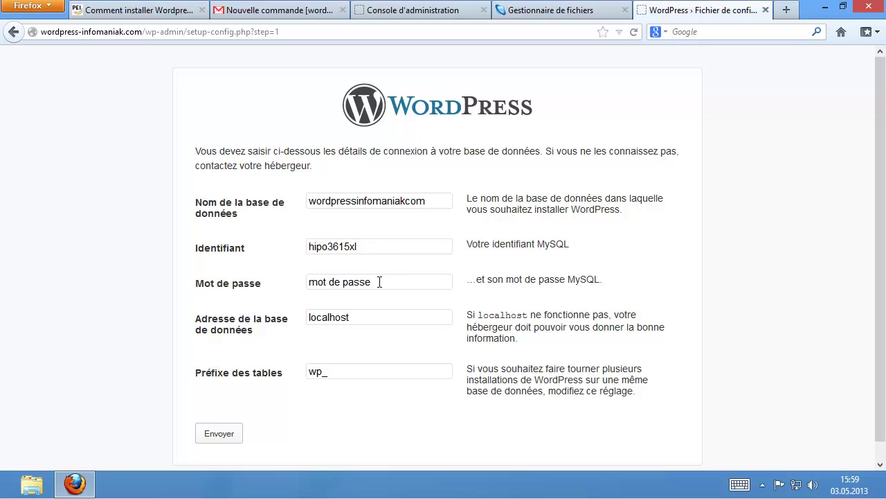
Paste the MySQL password into the Mot de passe field and go back to the console.
{"action": "key", "text": "ctrl+a"}
{"action": "key", "text": "ctrl+v"}
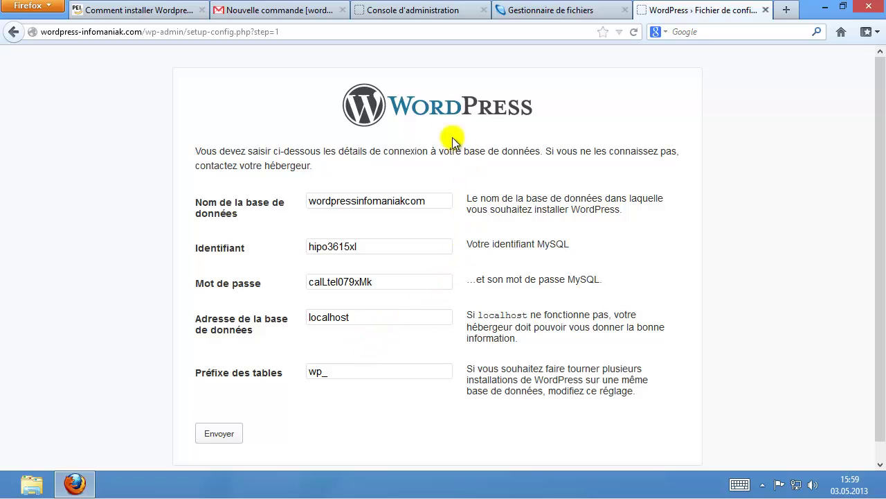
{"action": "left_click", "coordinate": [421, 12]}
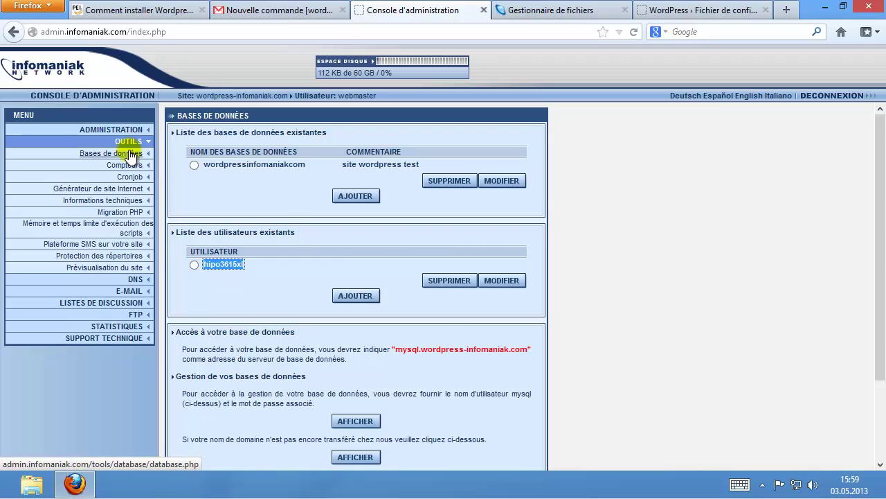
Replace localhost with the MySQL server address mysql.wordpress-infomaniak.com and submit the connection details.
{"action": "left_click_drag", "start_coordinate": [400, 348], "coordinate": [526, 352]}
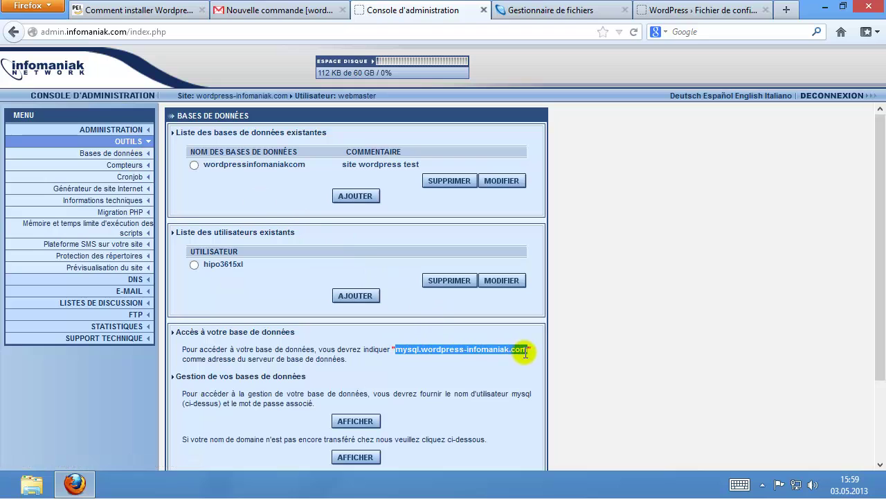
{"action": "right_click", "coordinate": [523, 350]}
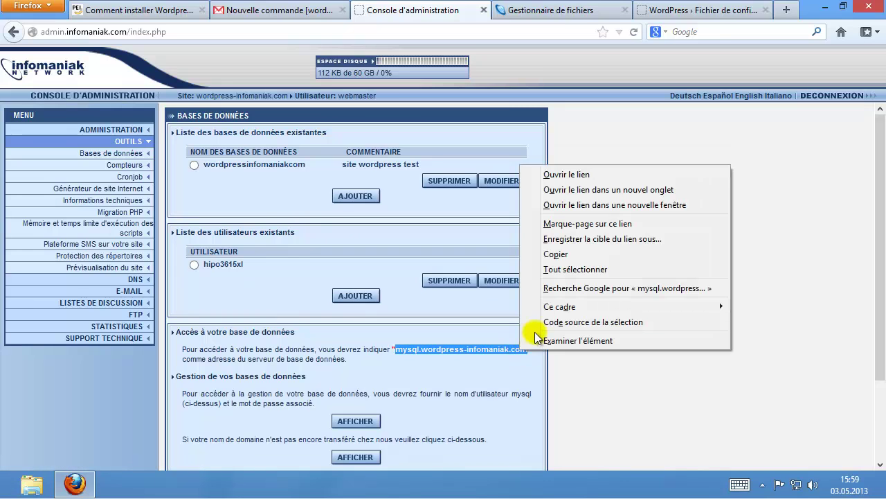
{"action": "left_click", "coordinate": [554, 255]}
{"action": "left_click", "coordinate": [698, 11]}
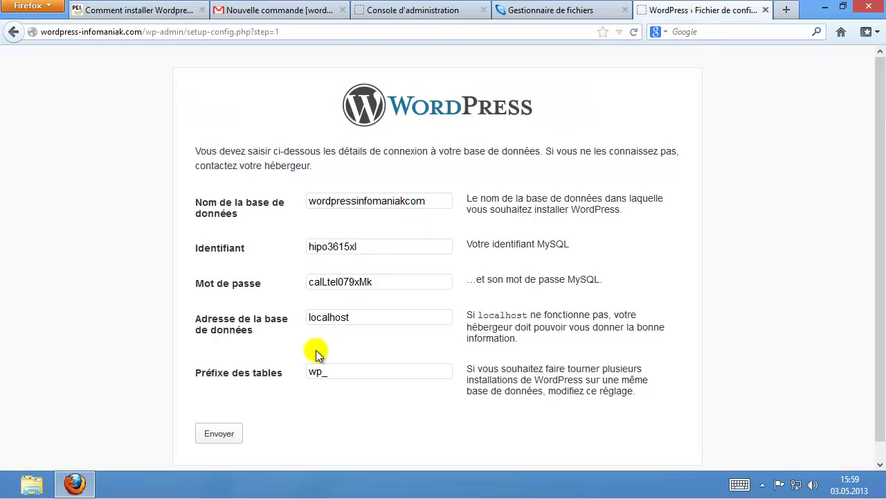
{"action": "left_click_drag", "start_coordinate": [362, 321], "coordinate": [289, 320]}
{"action": "right_click", "coordinate": [315, 319]}
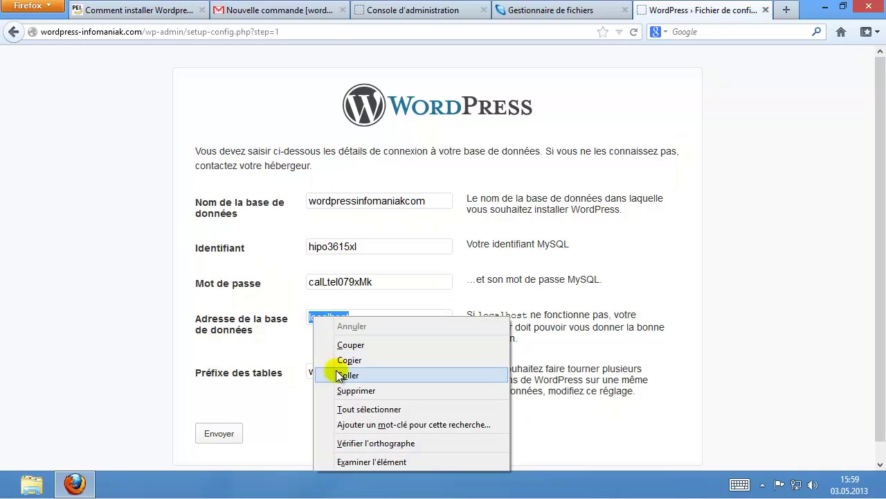
{"action": "left_click", "coordinate": [340, 375]}
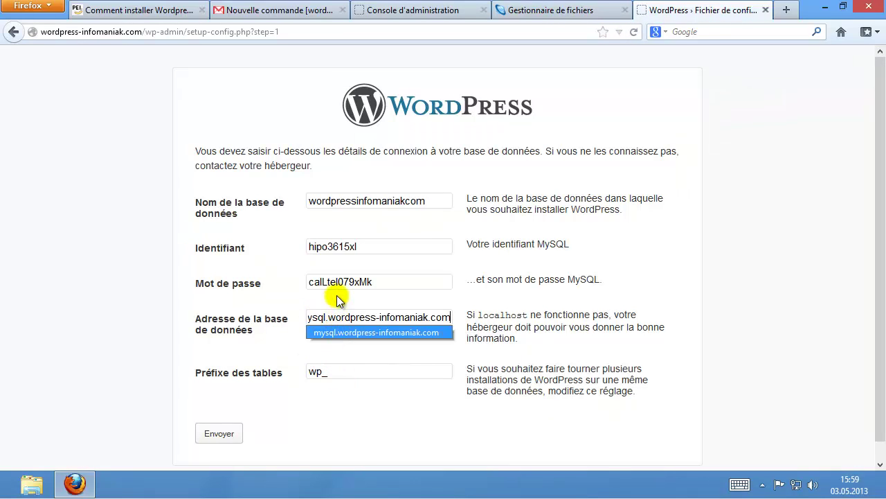
{"action": "left_click", "coordinate": [340, 296]}
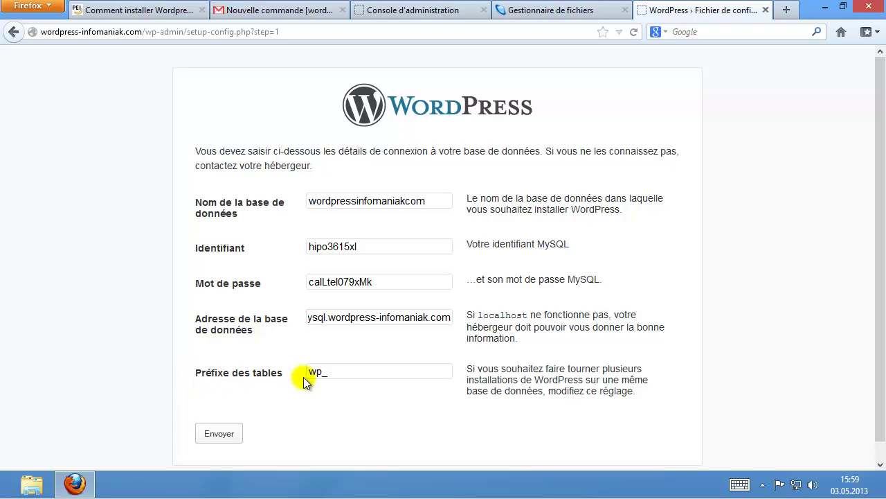
{"action": "left_click", "coordinate": [220, 433]}
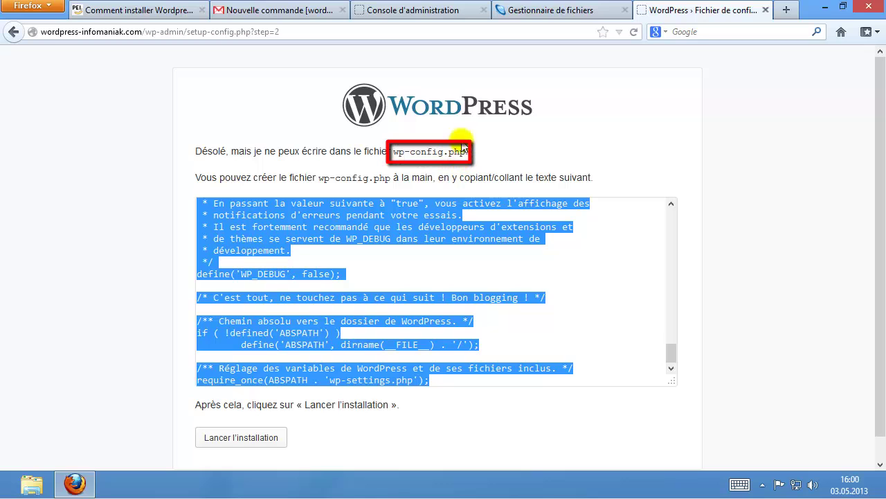
Open the FTP Gestionnaire de fichiers login in the administration console.
{"action": "left_click", "coordinate": [415, 17]}
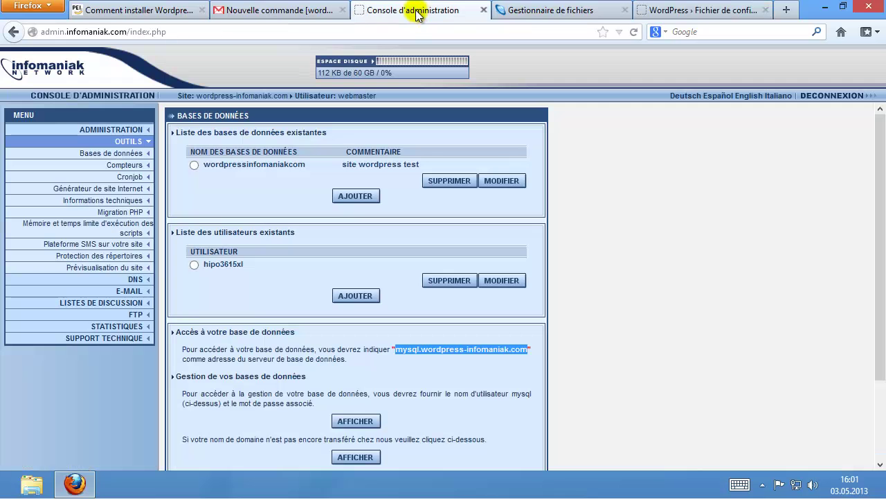
{"action": "left_click", "coordinate": [135, 315]}
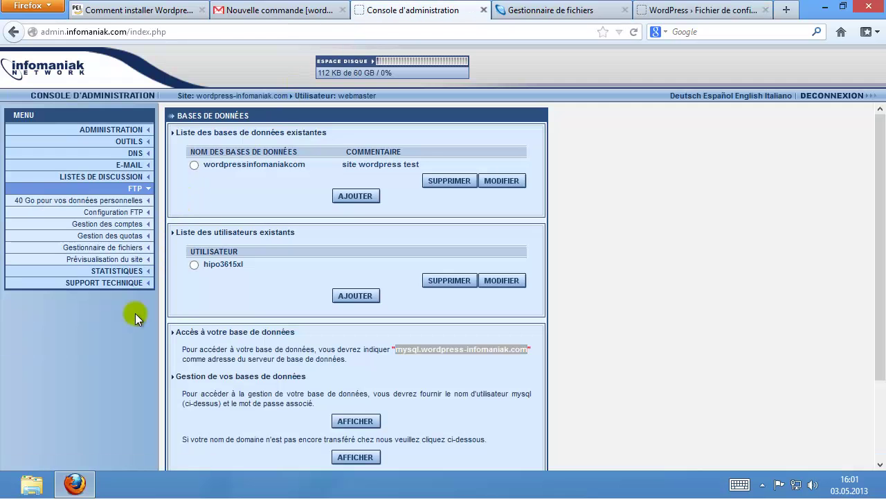
{"action": "left_click", "coordinate": [128, 247]}
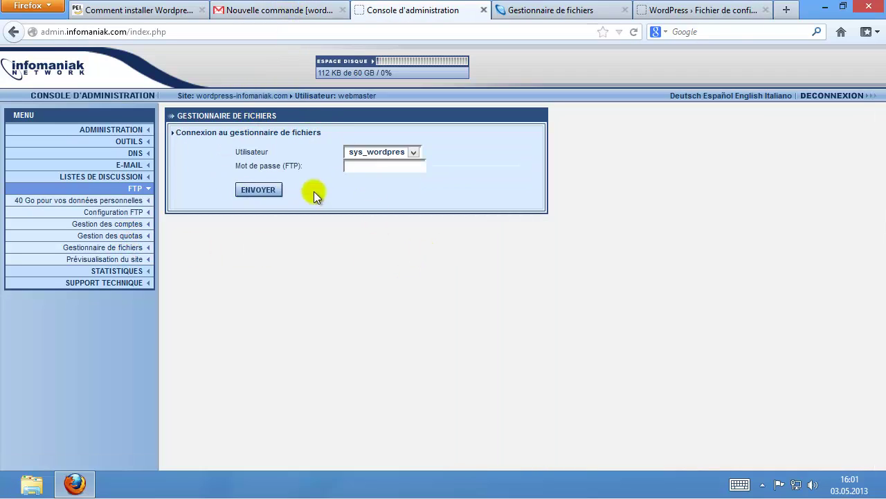
Copy the hosting password from the order email into Mot de passe (FTP) and log in.
{"action": "left_click", "coordinate": [286, 11]}
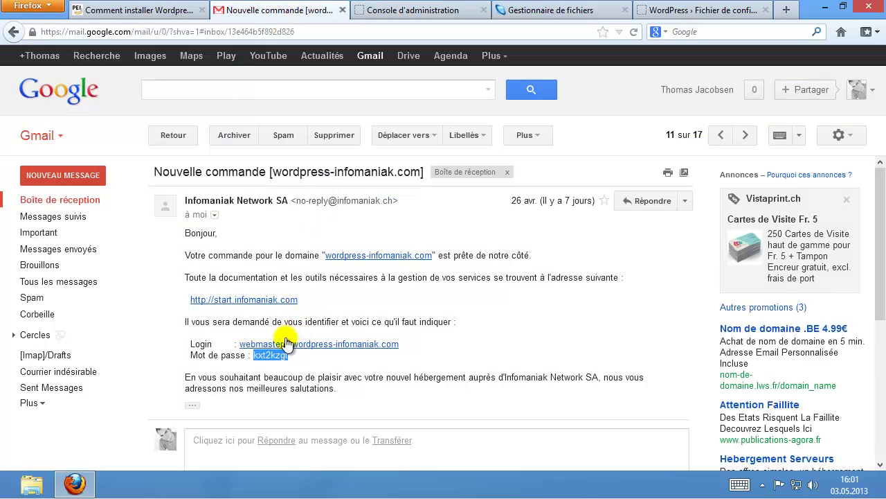
{"action": "right_click", "coordinate": [279, 356]}
{"action": "left_click", "coordinate": [309, 367]}
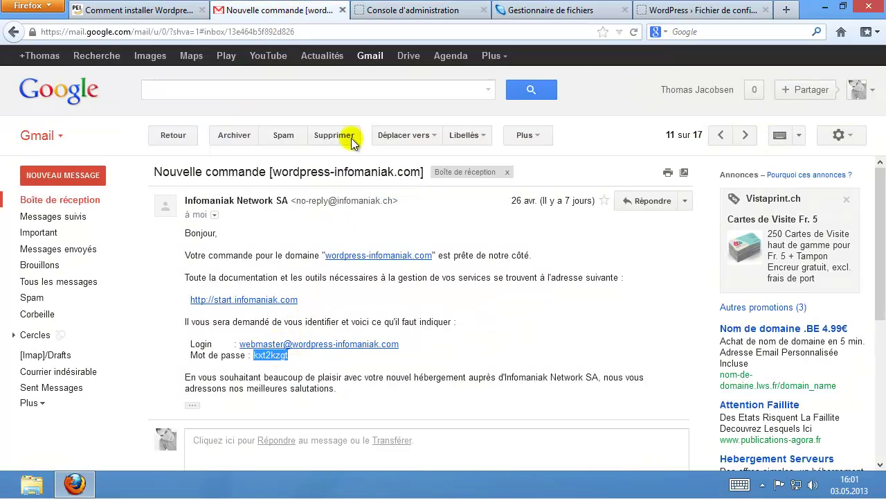
{"action": "left_click", "coordinate": [392, 10]}
{"action": "right_click", "coordinate": [368, 171]}
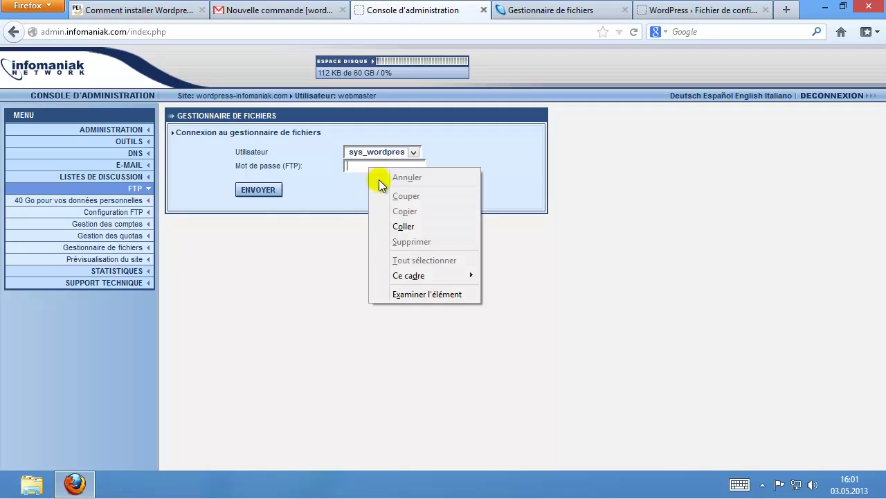
{"action": "left_click", "coordinate": [401, 226]}
{"action": "left_click", "coordinate": [269, 192]}
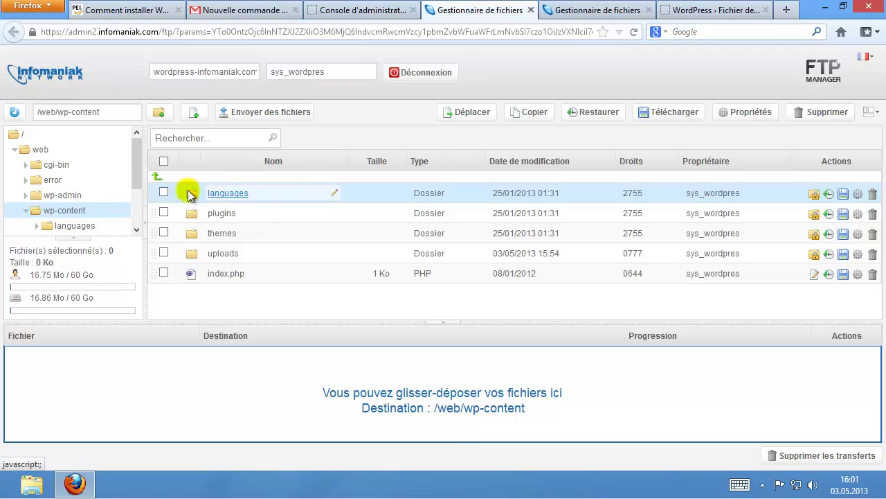
Create a new empty file named wp-config.php in the web folder.
{"action": "left_click", "coordinate": [40, 150]}
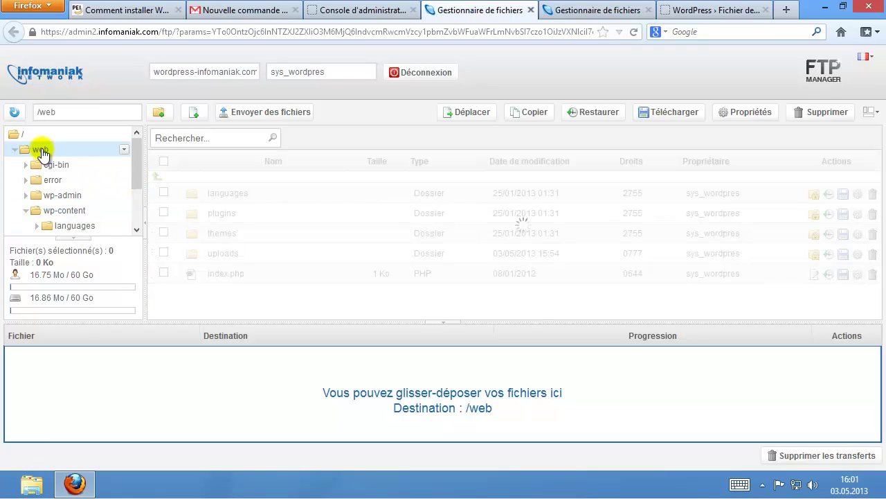
{"action": "left_click", "coordinate": [197, 112]}
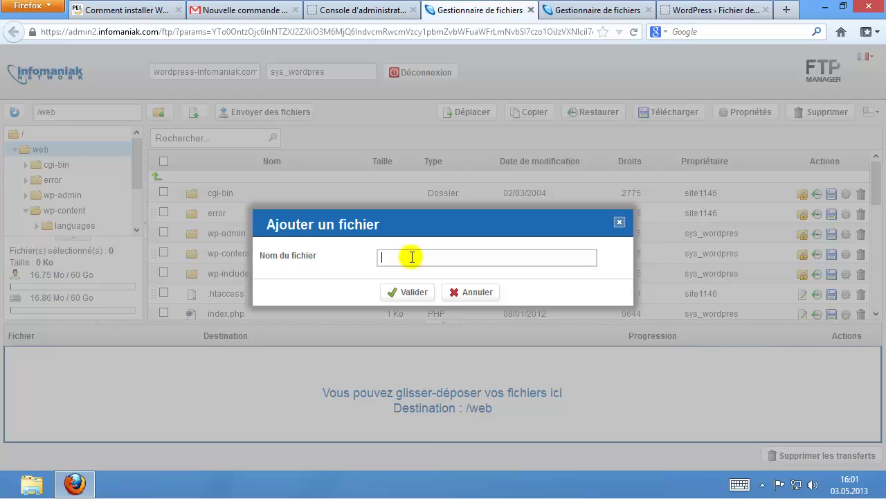
{"action": "type", "text": "wp-config.php"}
{"action": "left_click", "coordinate": [405, 290]}
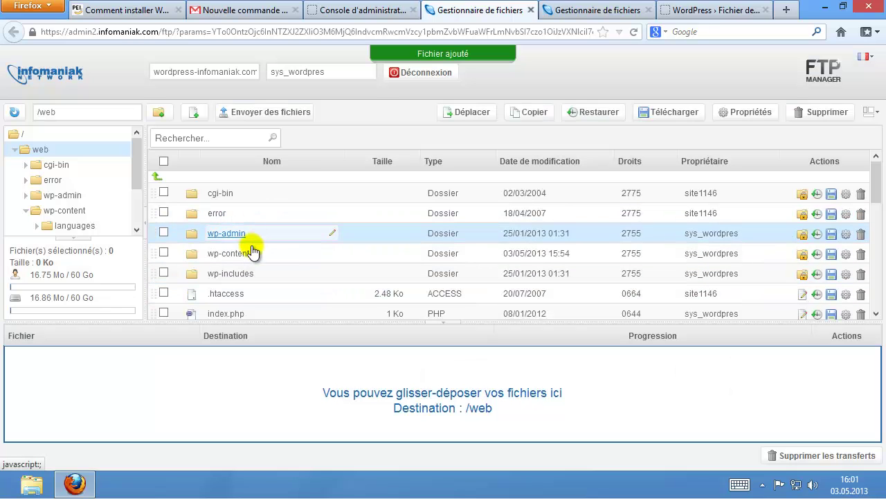
Find wp-config.php in the file list and open it in the Edition dialog.
{"action": "scroll", "coordinate": [251, 251], "scroll_direction": "down", "scroll_amount": 3}
{"action": "scroll", "coordinate": [242, 242], "scroll_direction": "down", "scroll_amount": 1}
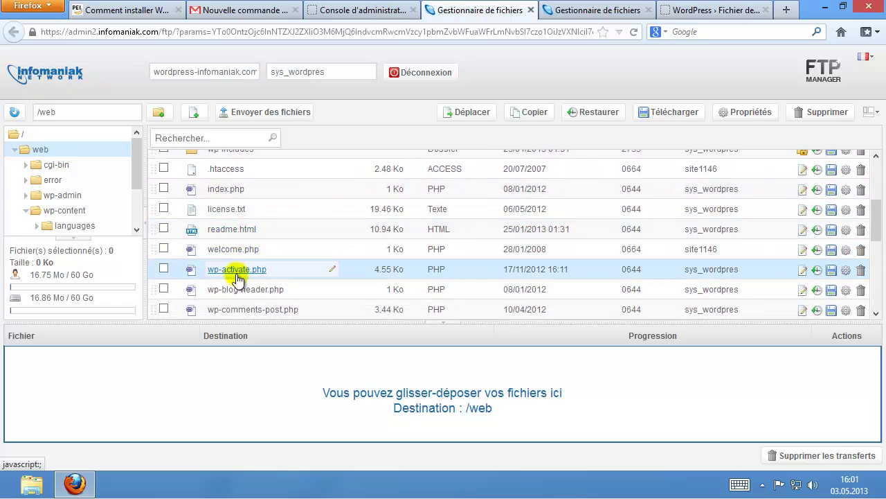
{"action": "scroll", "coordinate": [237, 277], "scroll_direction": "down", "scroll_amount": 3}
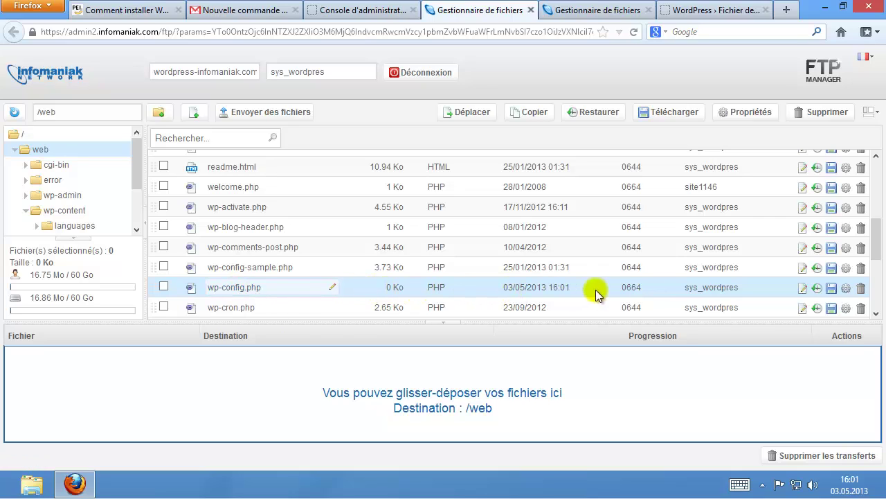
{"action": "left_click", "coordinate": [803, 288]}
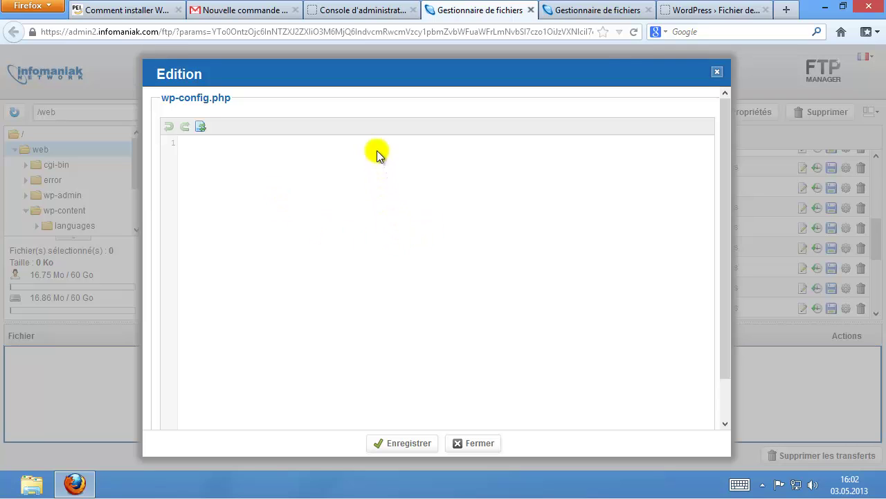
Paste WordPress's configuration text into wp-config.php, save it at 4.07 Ko, and close the editor.
{"action": "left_click", "coordinate": [714, 13]}
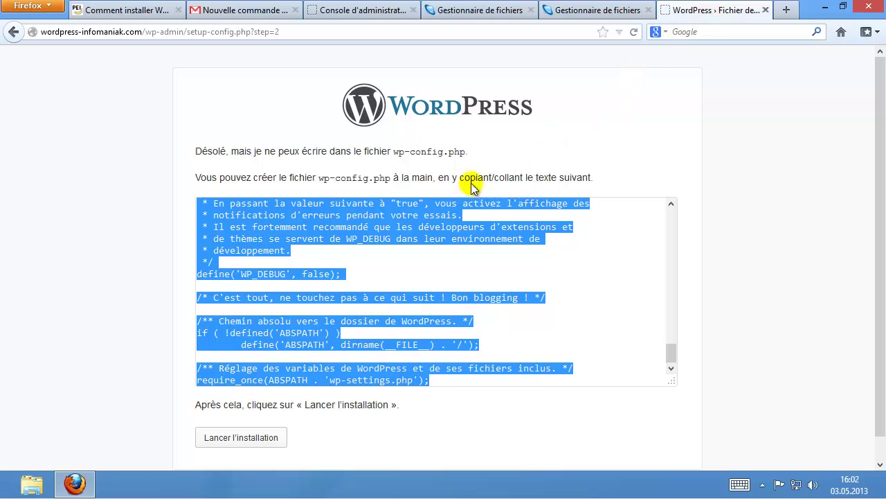
{"action": "right_click", "coordinate": [285, 227]}
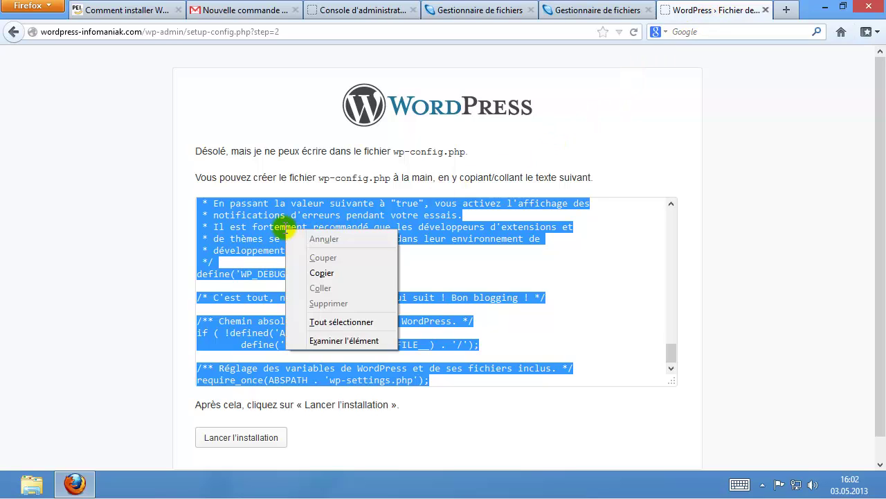
{"action": "left_click", "coordinate": [322, 273]}
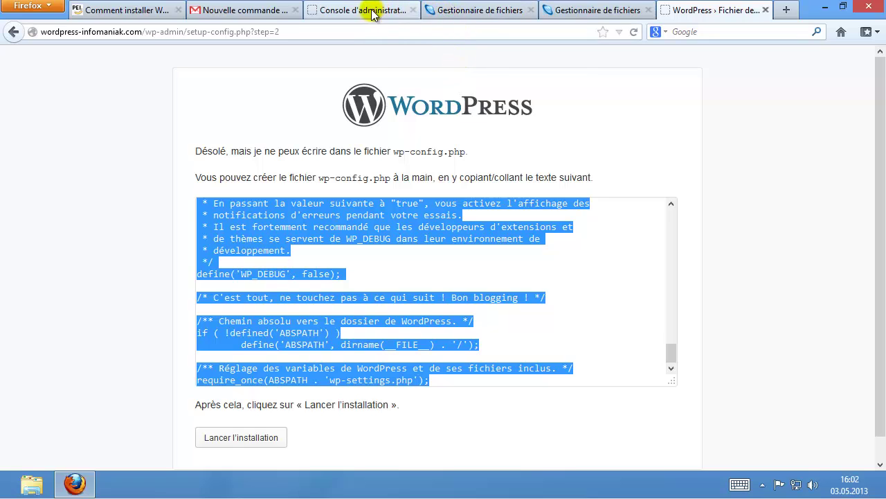
{"action": "left_click", "coordinate": [446, 14]}
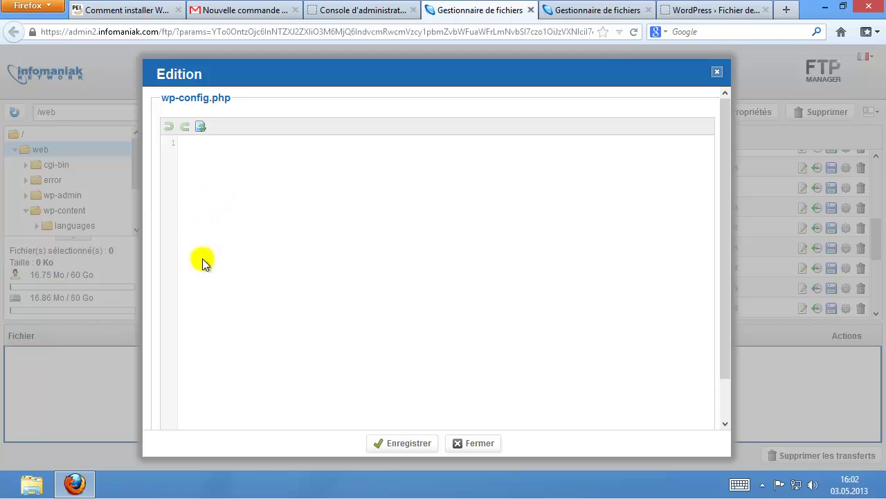
{"action": "right_click", "coordinate": [288, 200]}
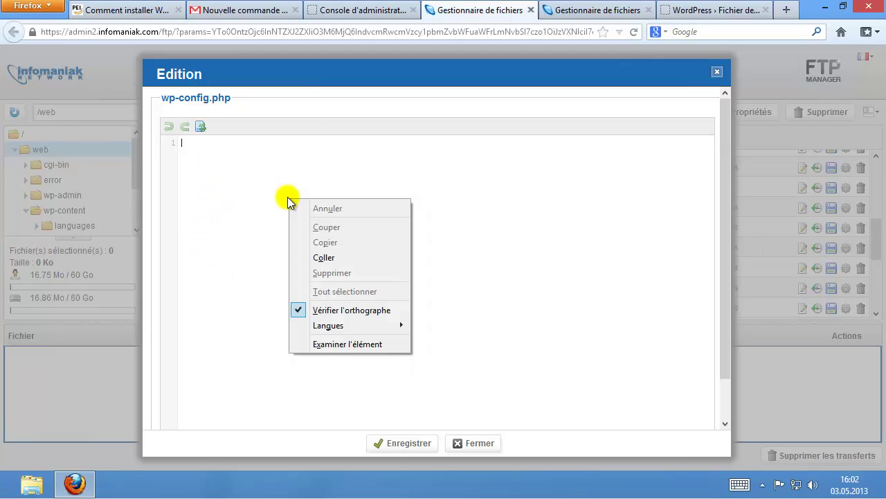
{"action": "left_click", "coordinate": [333, 256]}
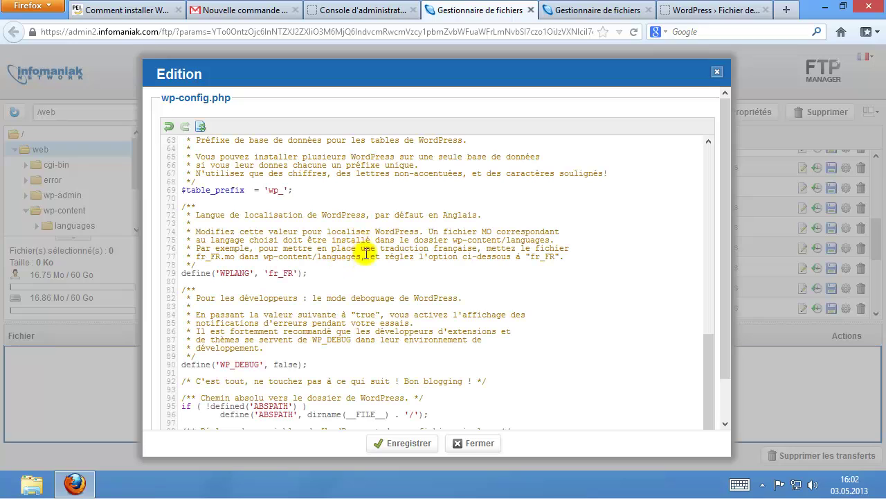
{"action": "left_click", "coordinate": [409, 447]}
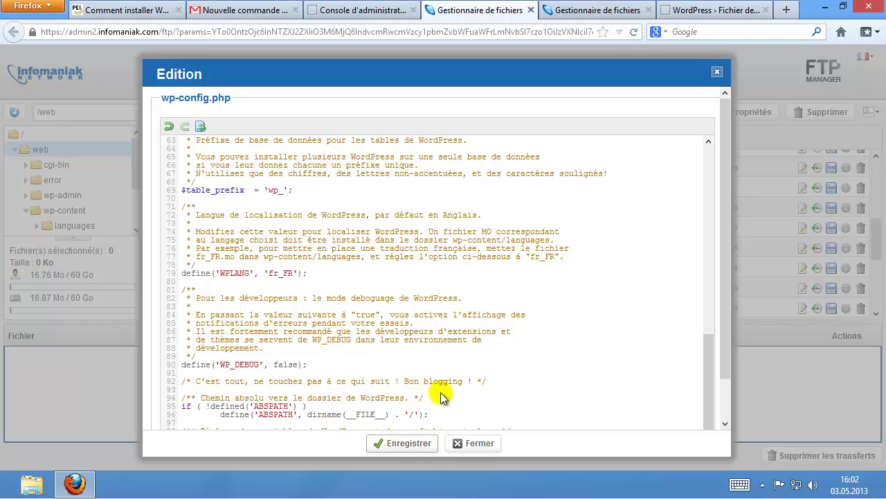
{"action": "left_click", "coordinate": [474, 445]}
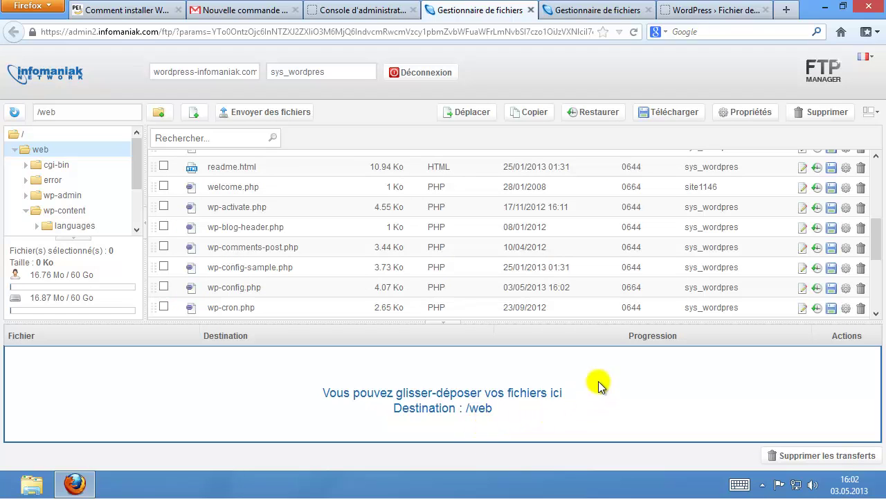
Launch the WordPress installation and enter the site title Wordpress-Infomaniak.
{"action": "left_click", "coordinate": [720, 11]}
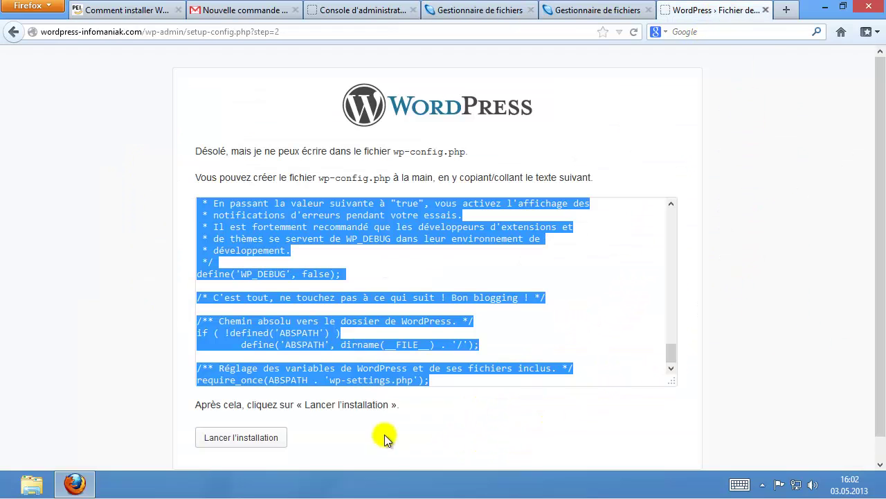
{"action": "left_click", "coordinate": [260, 442]}
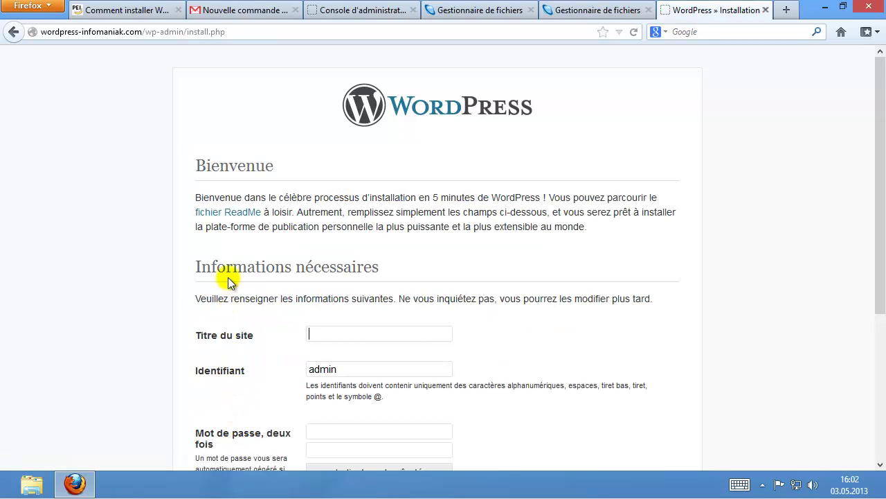
{"action": "scroll", "coordinate": [229, 280], "scroll_direction": "down", "scroll_amount": 2}
{"action": "scroll", "coordinate": [229, 280], "scroll_direction": "down", "scroll_amount": 2}
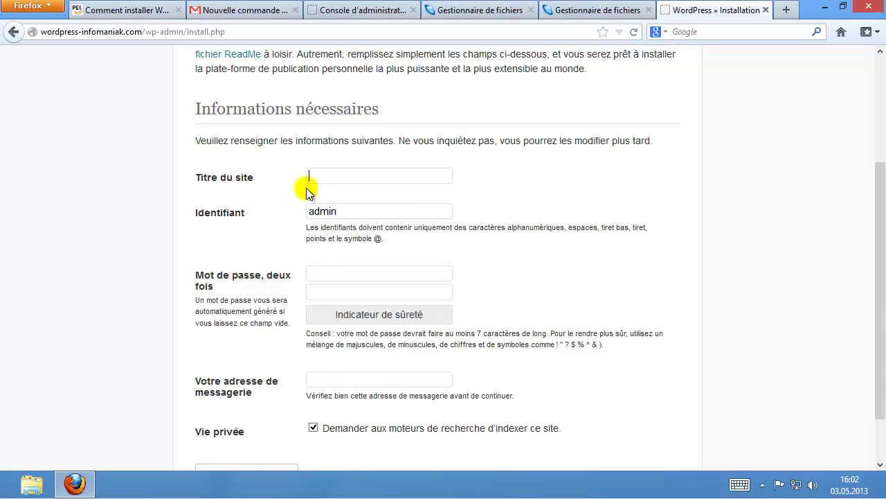
{"action": "left_click", "coordinate": [347, 179]}
{"action": "type", "text": "Wor"}
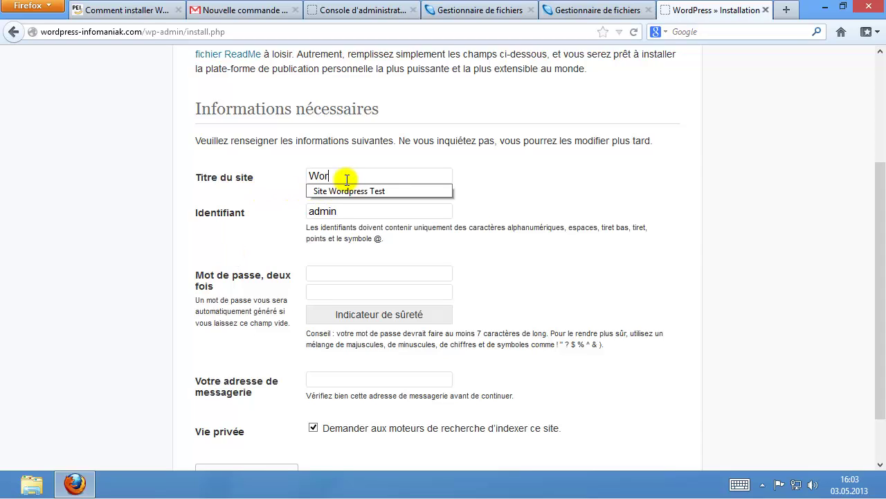
{"action": "type", "text": "dpress-Infomaniak"}
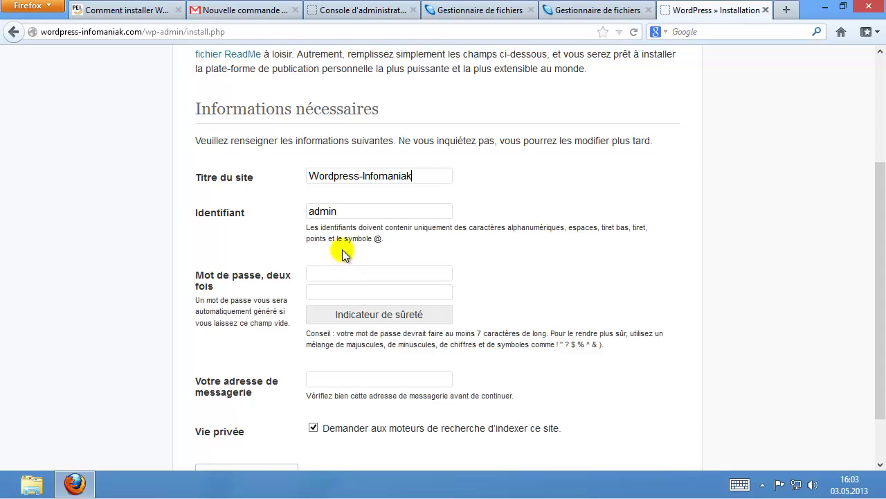
Replace the username 'admin' with wp-test and enter a strong password rated Forte.
{"action": "left_click_drag", "start_coordinate": [340, 212], "coordinate": [282, 215]}
{"action": "type", "text": "wp"}
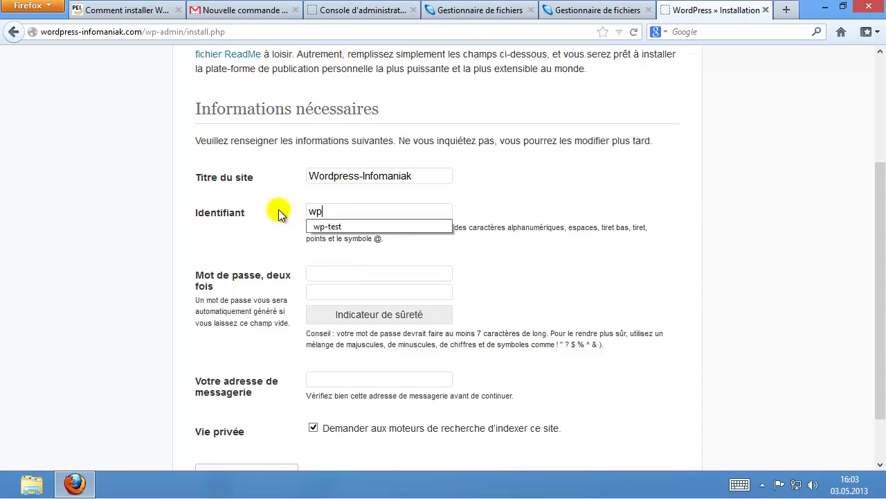
{"action": "type", "text": "-test"}
{"action": "key", "text": "Tab"}
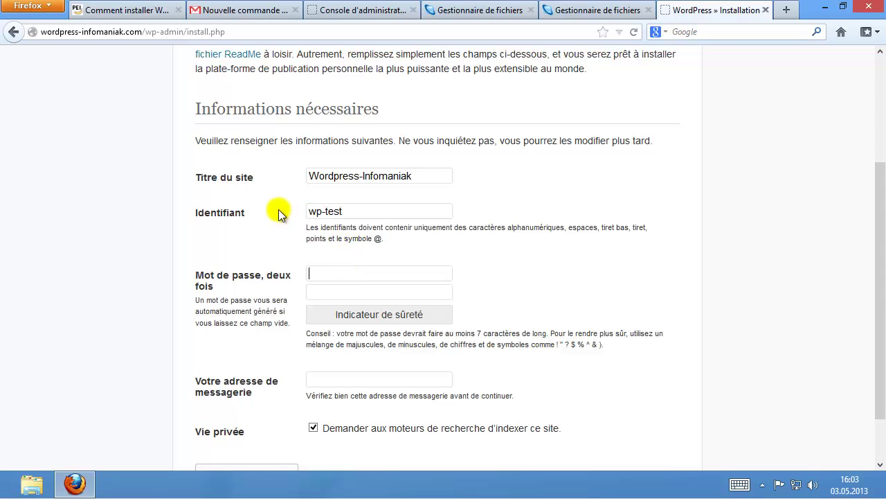
{"action": "type", "text": "•••••••••"}
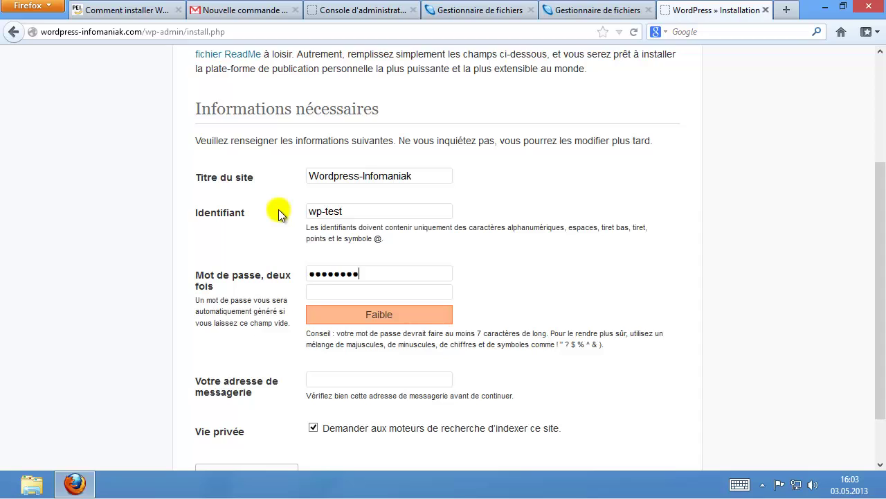
{"action": "type", "text": "•••"}
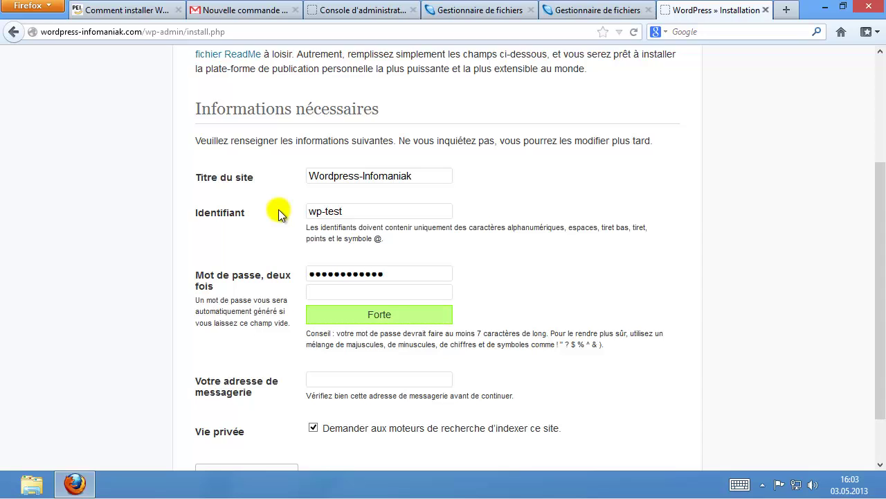
{"action": "type", "text": "••••••••••••"}
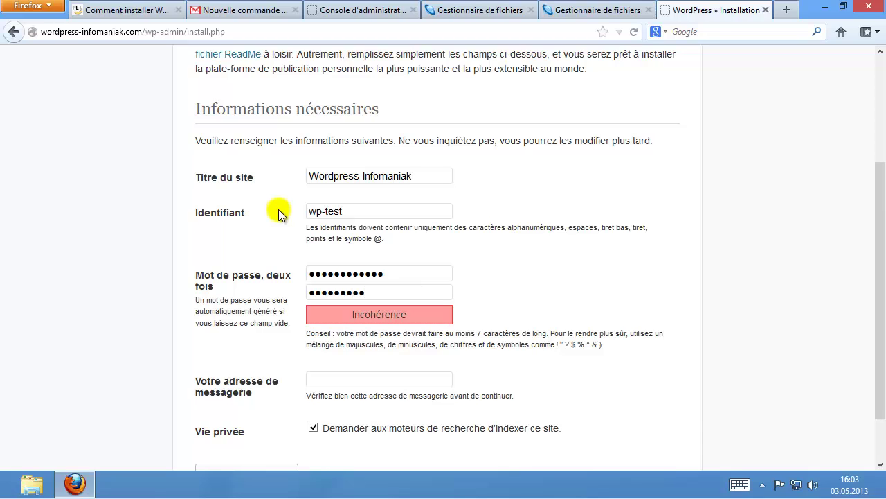
{"action": "scroll", "coordinate": [280, 229], "scroll_direction": "down", "scroll_amount": 2}
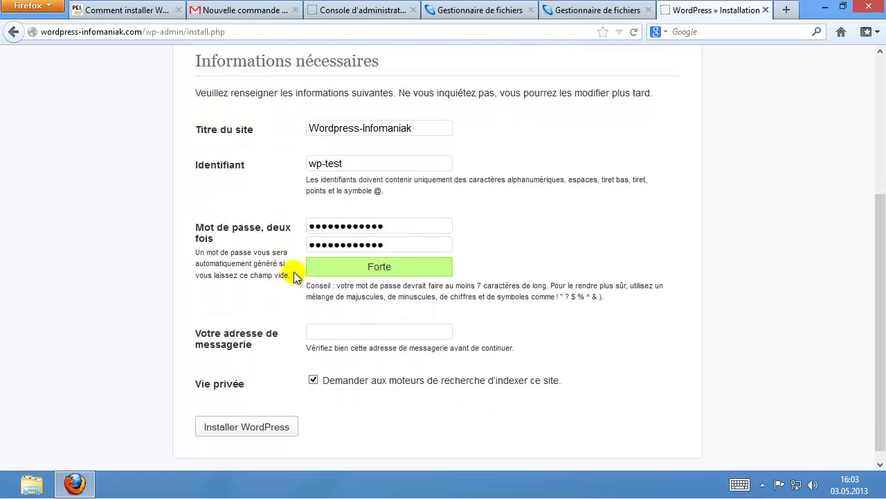
Enter the administrator's e-mail address, keep indexing checked, and run 'Installer WordPress'.
{"action": "left_click", "coordinate": [332, 320]}
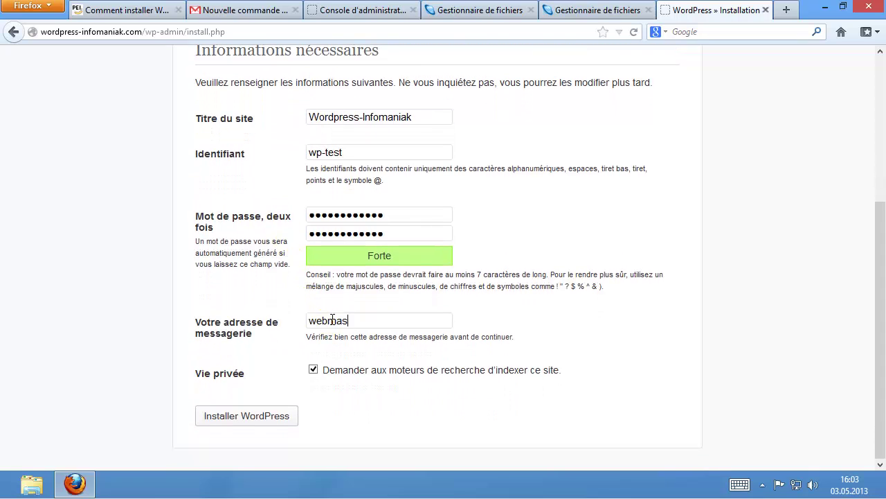
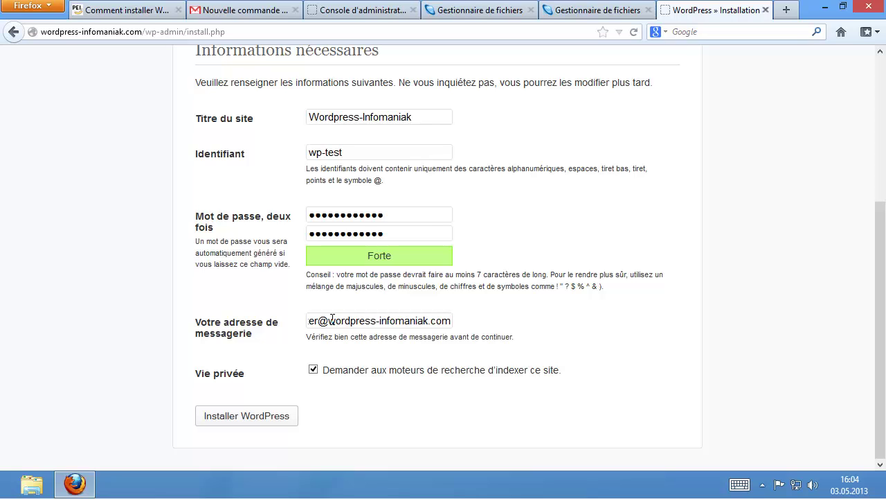
{"action": "left_click", "coordinate": [313, 372]}
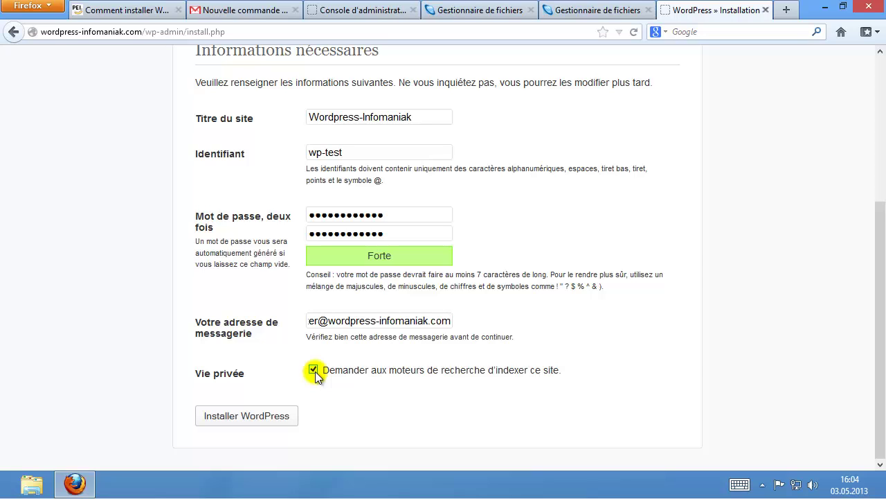
{"action": "left_click", "coordinate": [243, 420]}
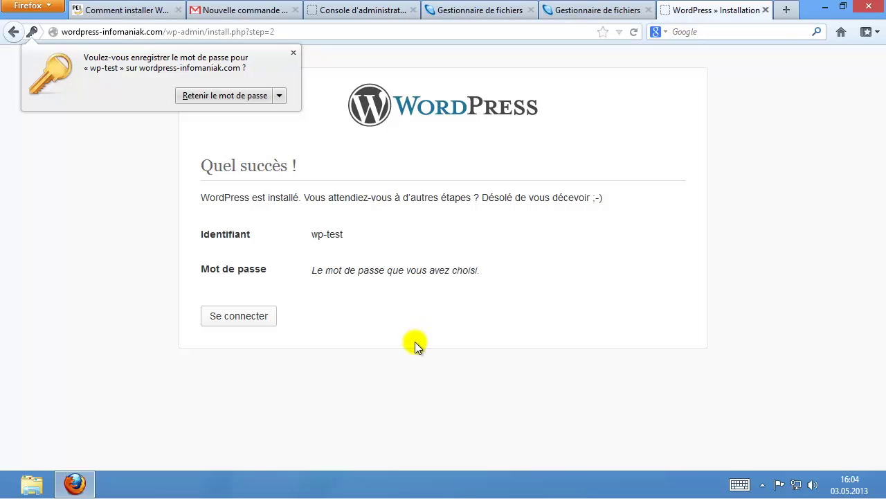
Open the wp-login.php sign-in page and save it as a Firefox bookmark.
{"action": "left_click", "coordinate": [227, 317]}
{"action": "left_click", "coordinate": [227, 317]}
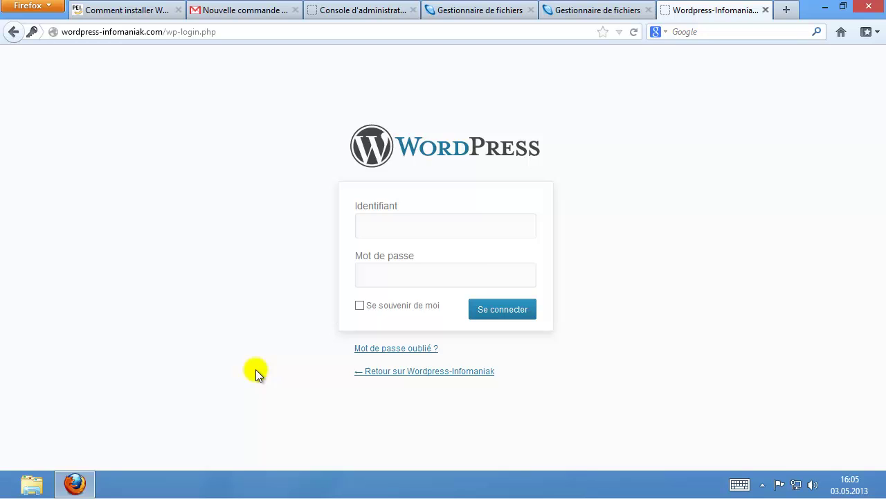
{"action": "left_click", "coordinate": [43, 7]}
{"action": "mouse_move", "coordinate": [210, 25]}
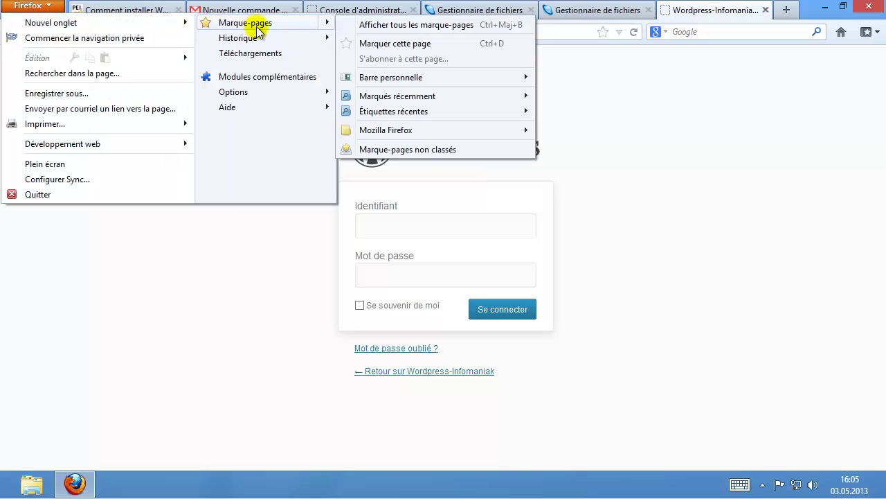
{"action": "left_click", "coordinate": [369, 45]}
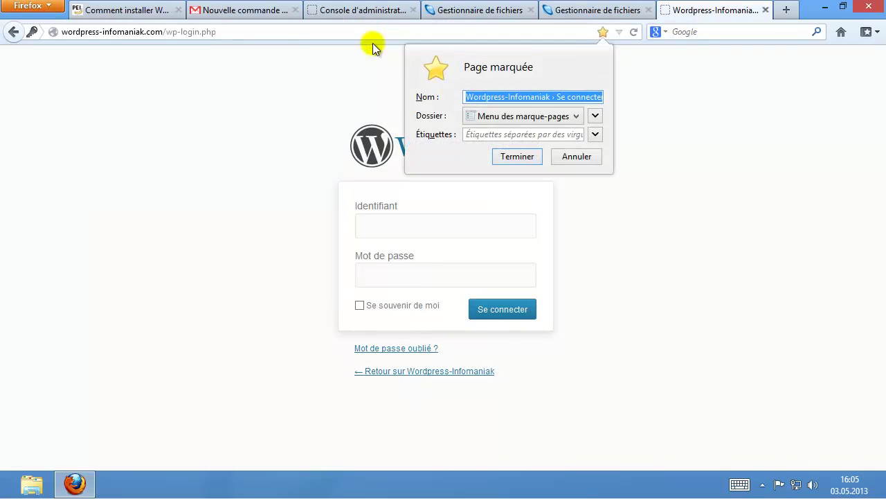
{"action": "left_click", "coordinate": [516, 156]}
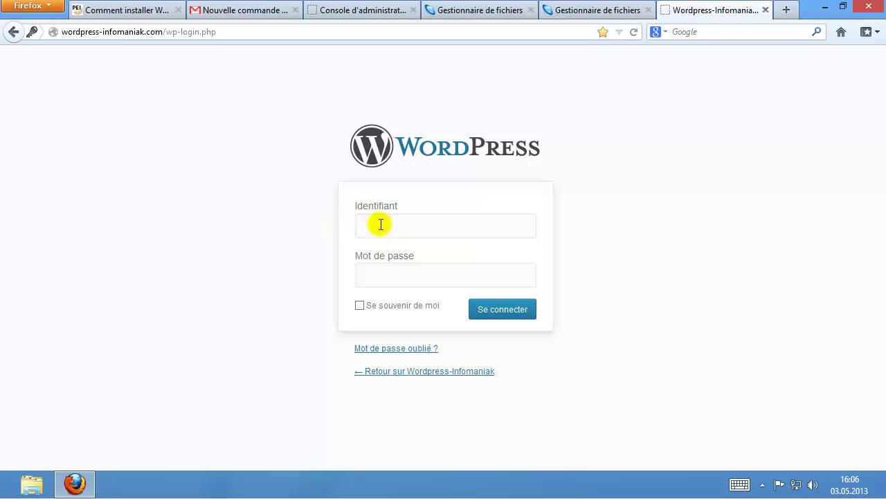
Sign in as wp-test with the account password and let Firefox remember it.
{"action": "left_click", "coordinate": [381, 224]}
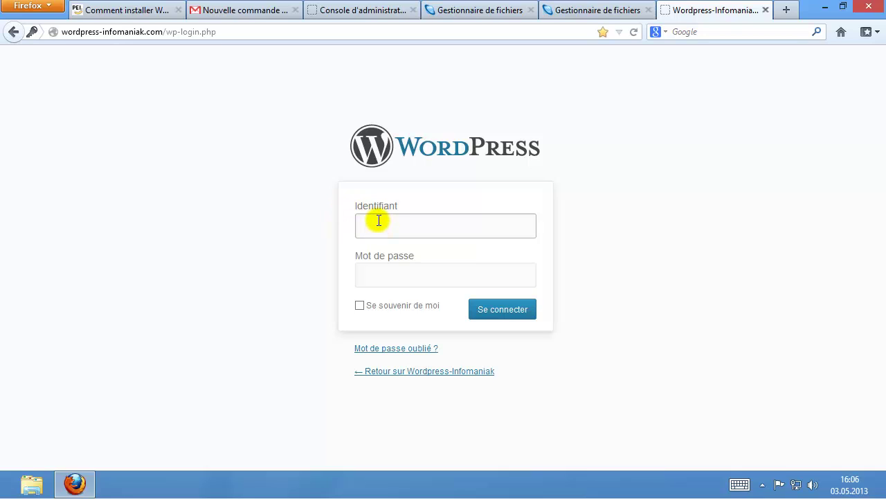
{"action": "type", "text": "wp-test"}
{"action": "key", "text": "Tab"}
{"action": "type", "text": "************"}
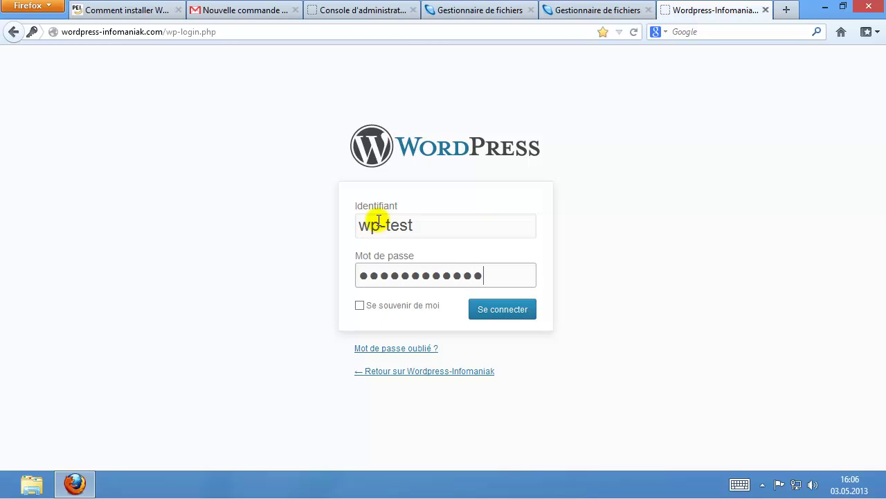
{"action": "left_click", "coordinate": [483, 307]}
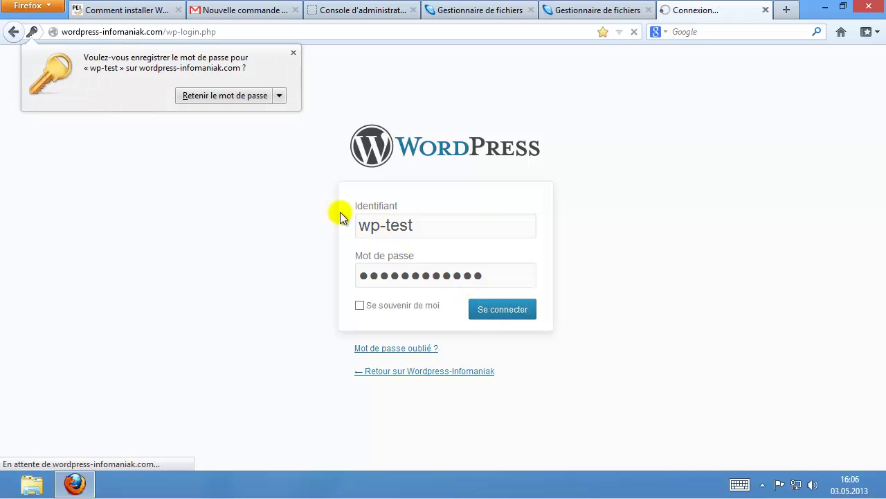
{"action": "left_click", "coordinate": [243, 95]}
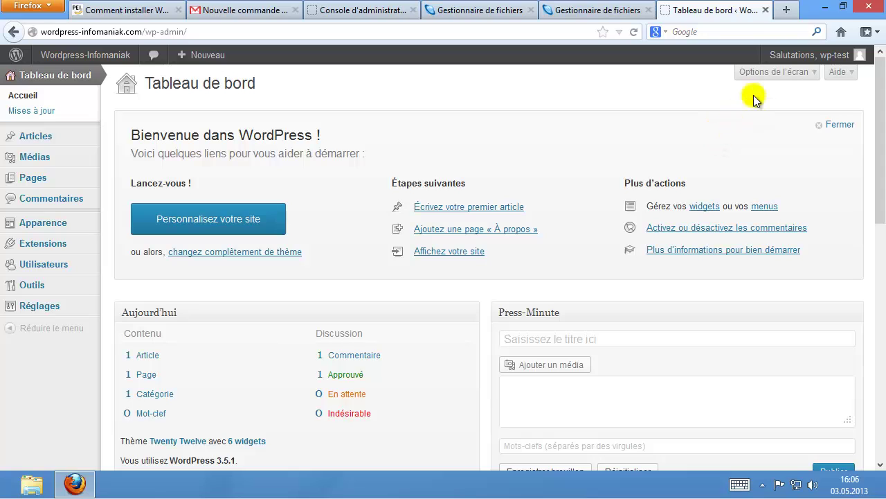
Load wordpress-infomaniak.com in a new browser tab.
{"action": "left_click", "coordinate": [786, 10]}
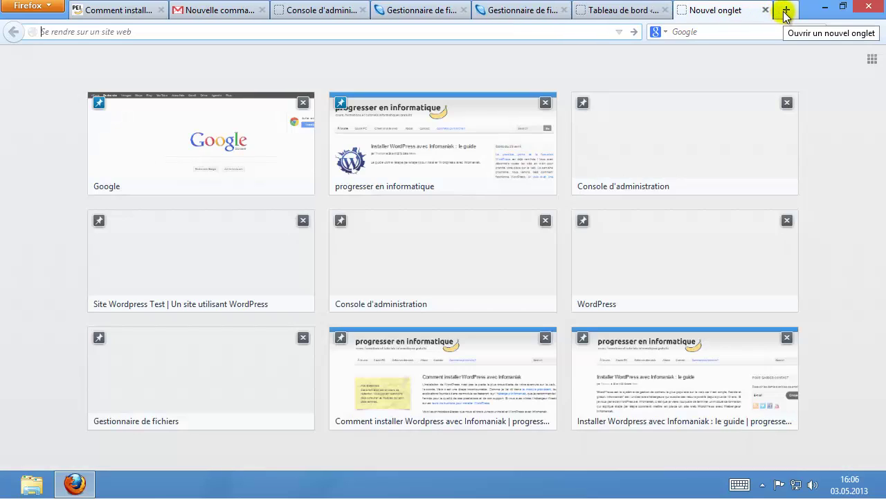
{"action": "type", "text": "wordpress"}
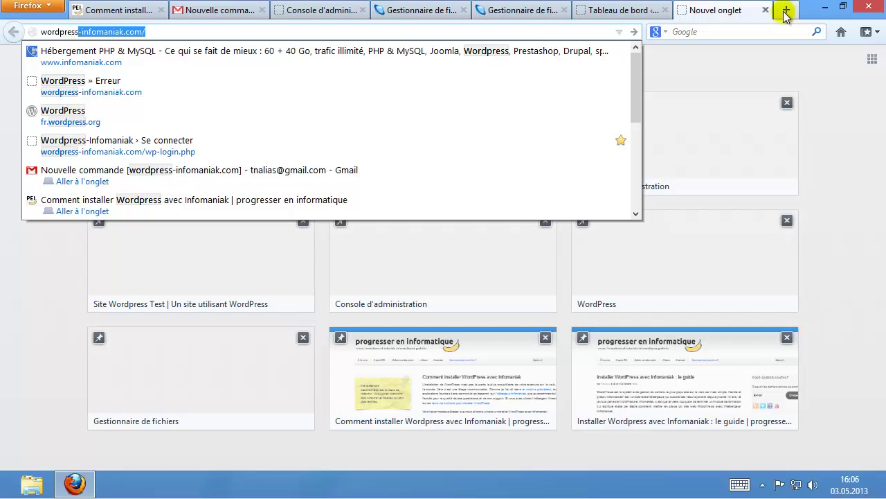
{"action": "type", "text": "-infomaniak.c"}
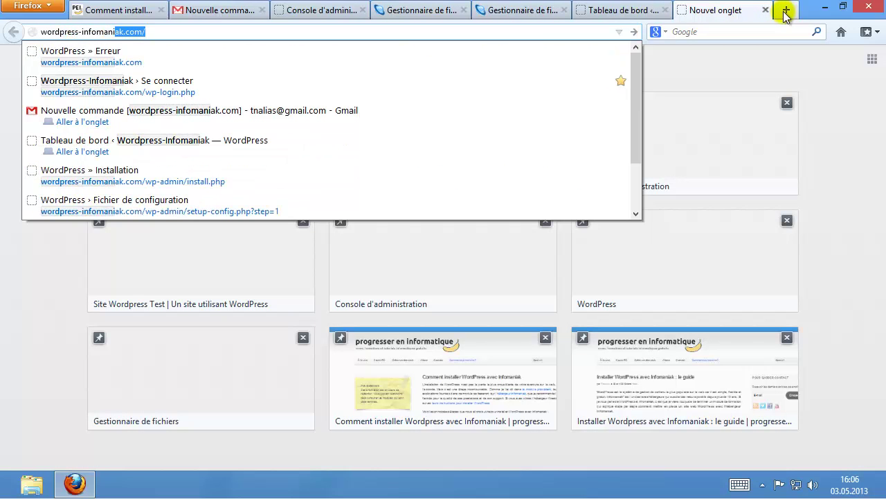
{"action": "type", "text": "om"}
{"action": "key", "text": "Return"}
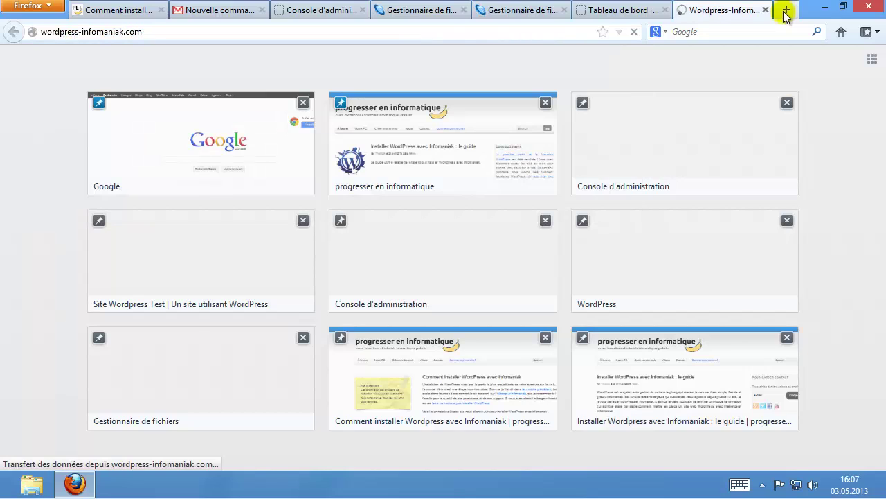